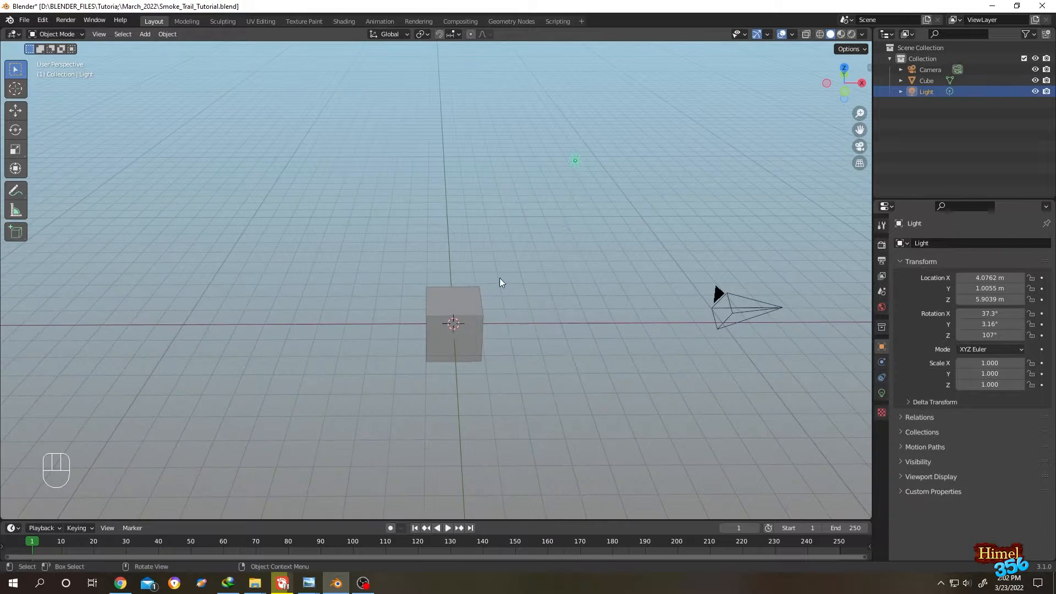
Step: Stretch the cube's mesh vertically into a column about 8 m tall with its base at the origin's height
{"action": "middle_click_drag", "start_coordinate": [526, 276], "coordinate": [524, 259]}
{"action": "key", "text": "Tab"}
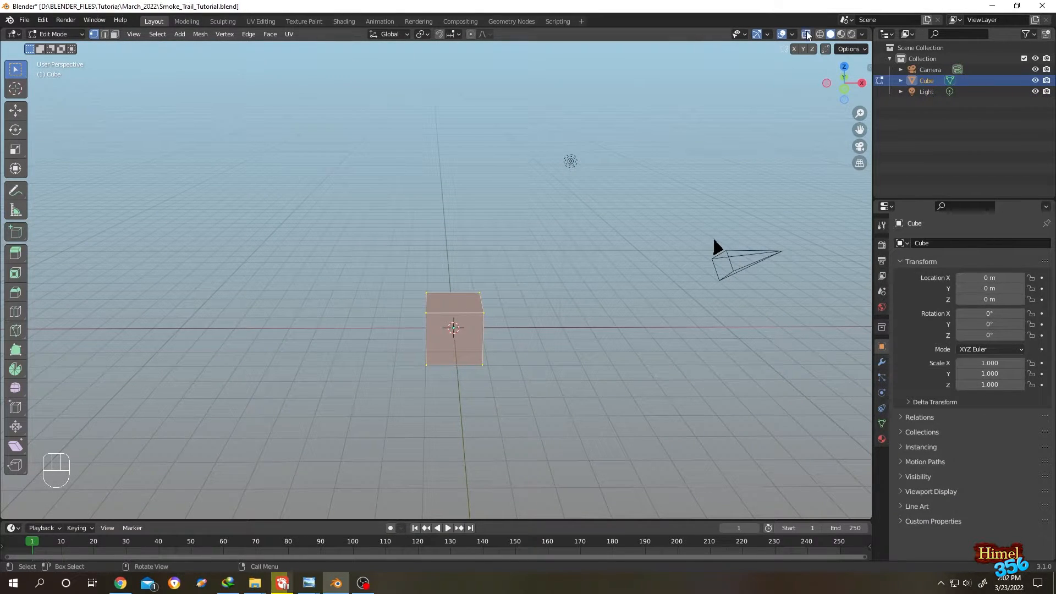
{"action": "left_click", "coordinate": [767, 34]}
{"action": "left_click_drag", "start_coordinate": [728, 140], "coordinate": [727, 146]}
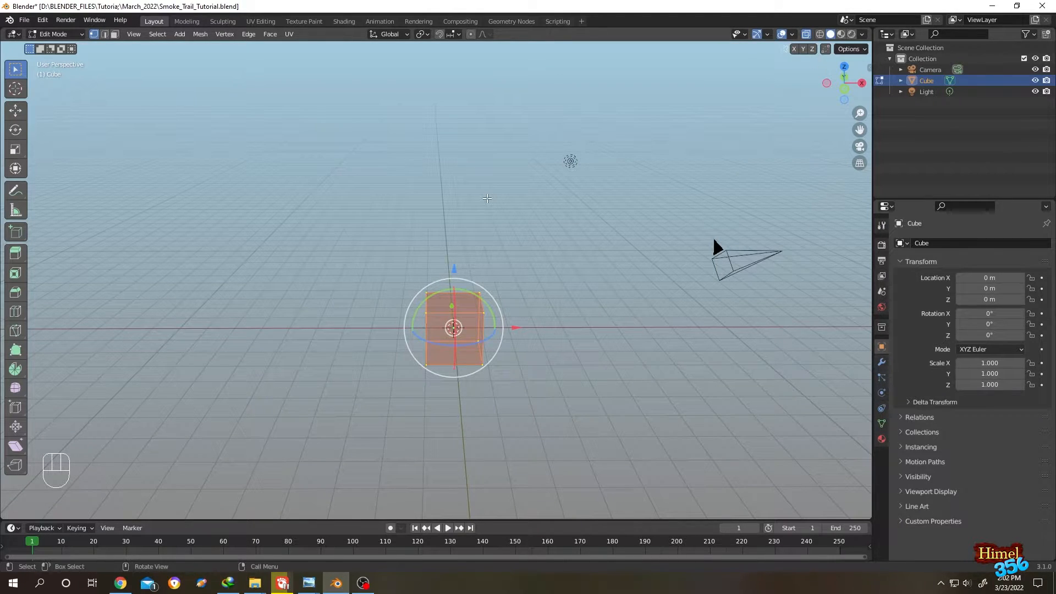
{"action": "key", "text": "KP_1"}
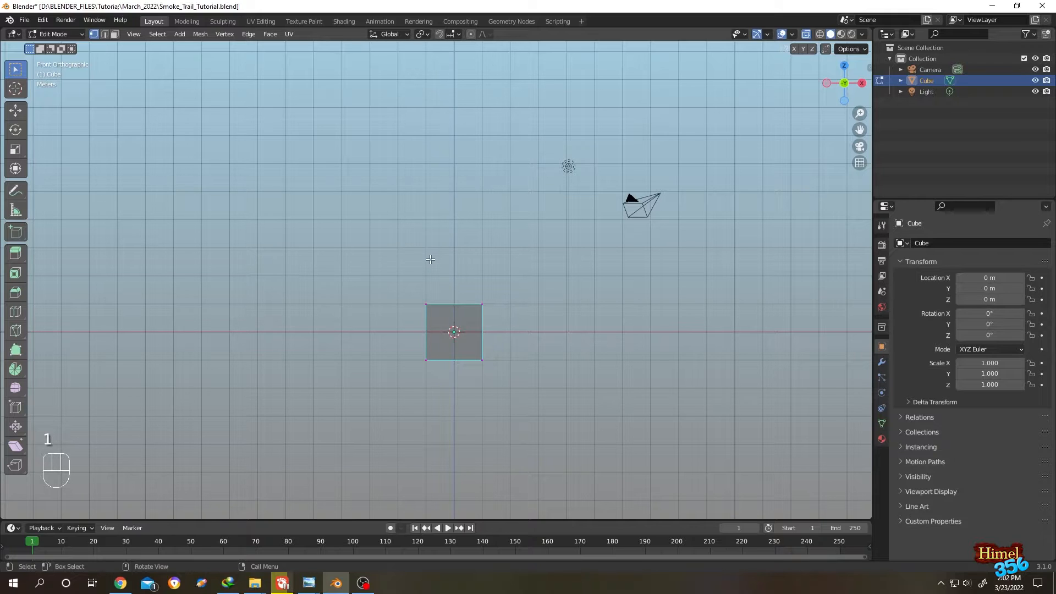
{"action": "left_click_drag", "start_coordinate": [396, 279], "coordinate": [503, 309]}
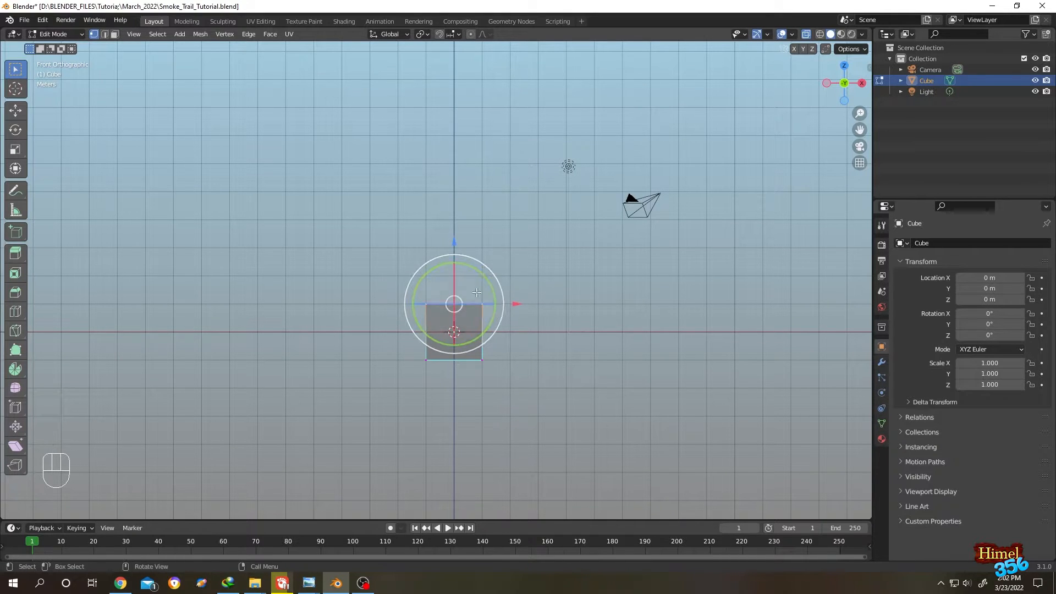
{"action": "left_click_drag", "start_coordinate": [454, 242], "coordinate": [541, 389]}
{"action": "left_click_drag", "start_coordinate": [457, 302], "coordinate": [457, 273]}
Step: Add a centred vertical loop cut running the full height of the column
{"action": "key", "text": "ctrl"}
{"action": "key", "text": "ctrl+r"}
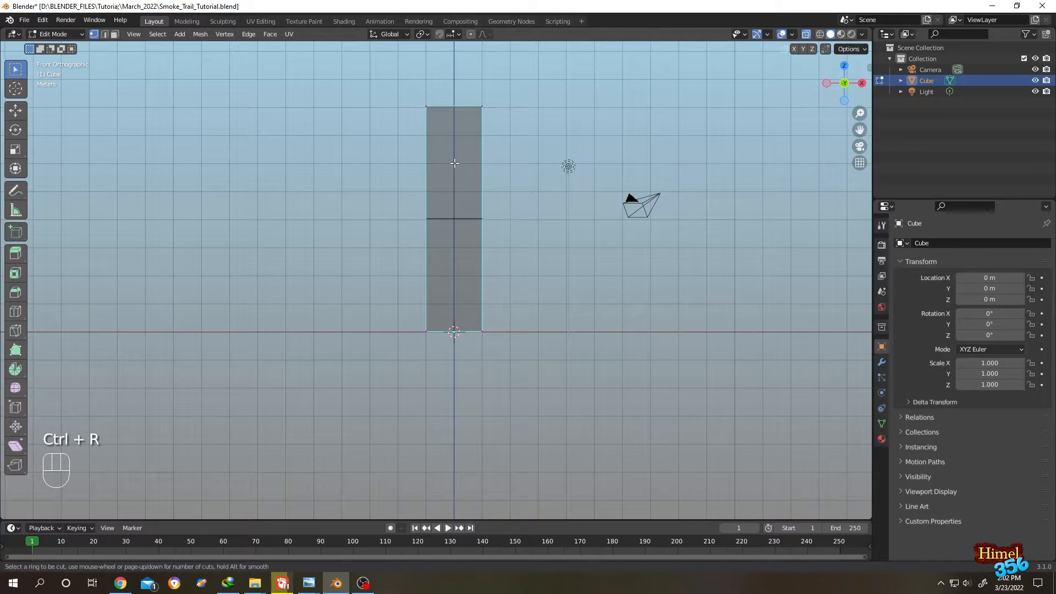
{"action": "left_click", "coordinate": [449, 100]}
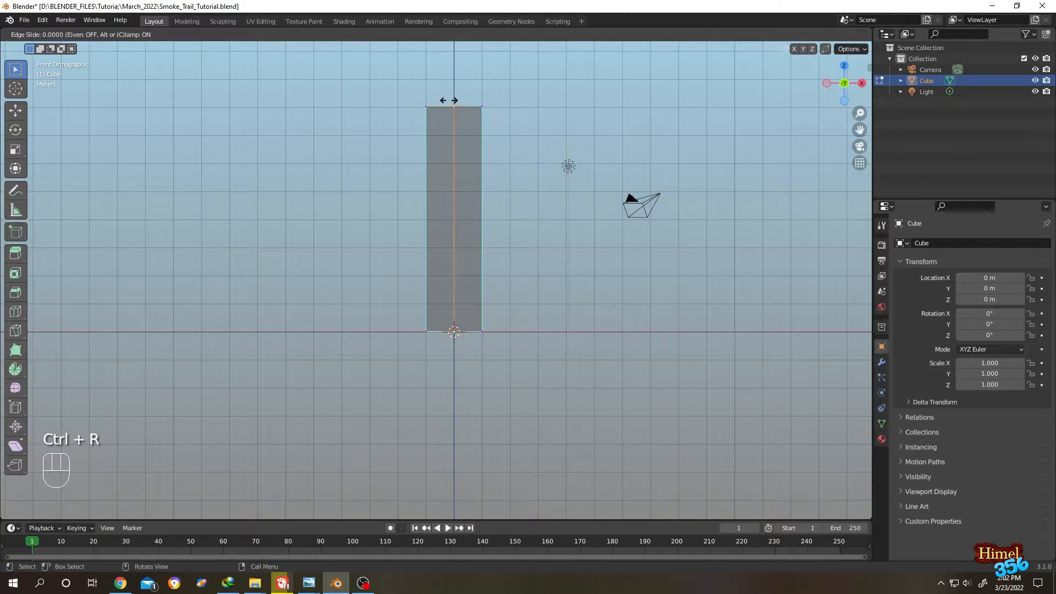
{"action": "left_click", "coordinate": [450, 102]}
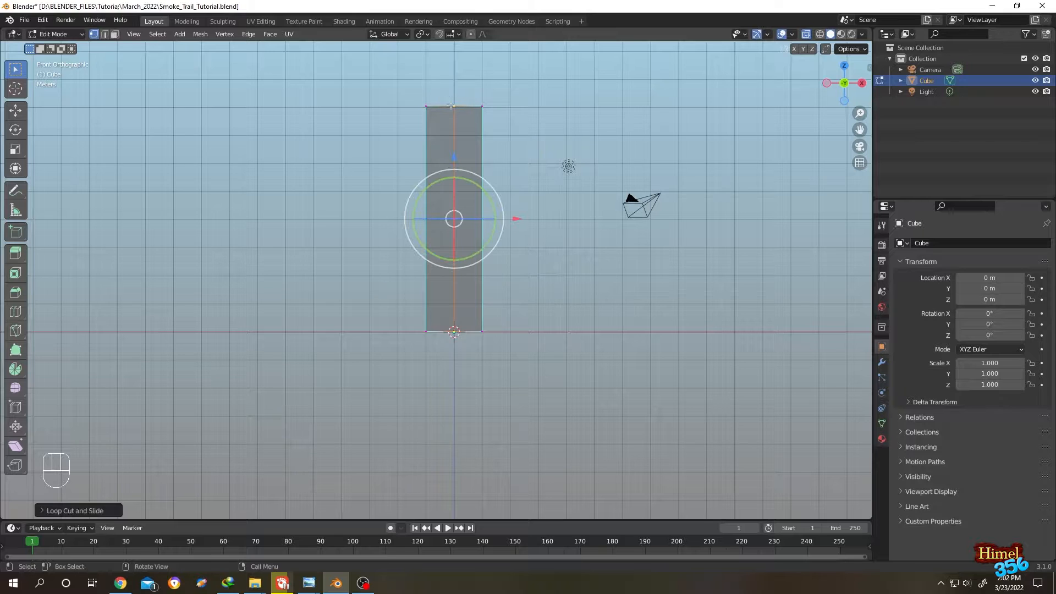
Step: Collapse the column's bottom vertices to a single point by scaling them to 0
{"action": "left_click", "coordinate": [577, 243]}
{"action": "left_click_drag", "start_coordinate": [355, 318], "coordinate": [562, 366]}
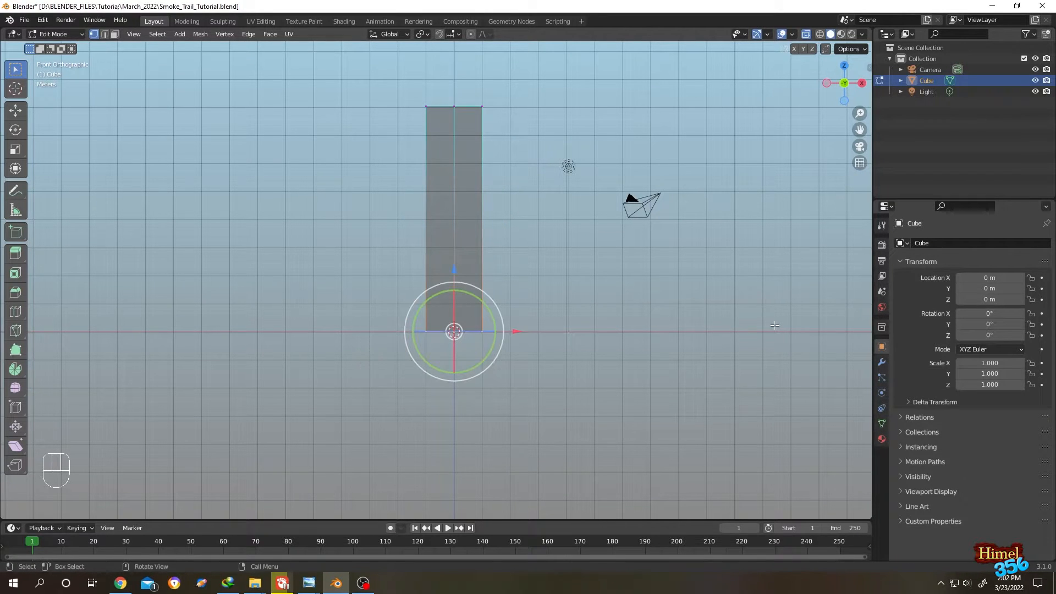
{"action": "key", "text": "s"}
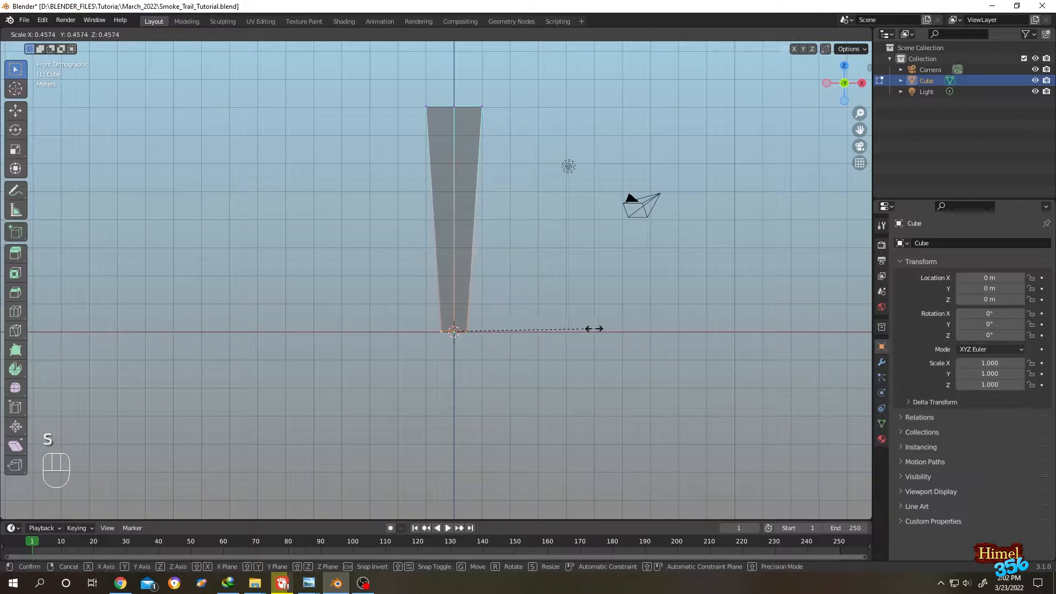
{"action": "key", "text": "0"}
{"action": "key", "text": "Return"}
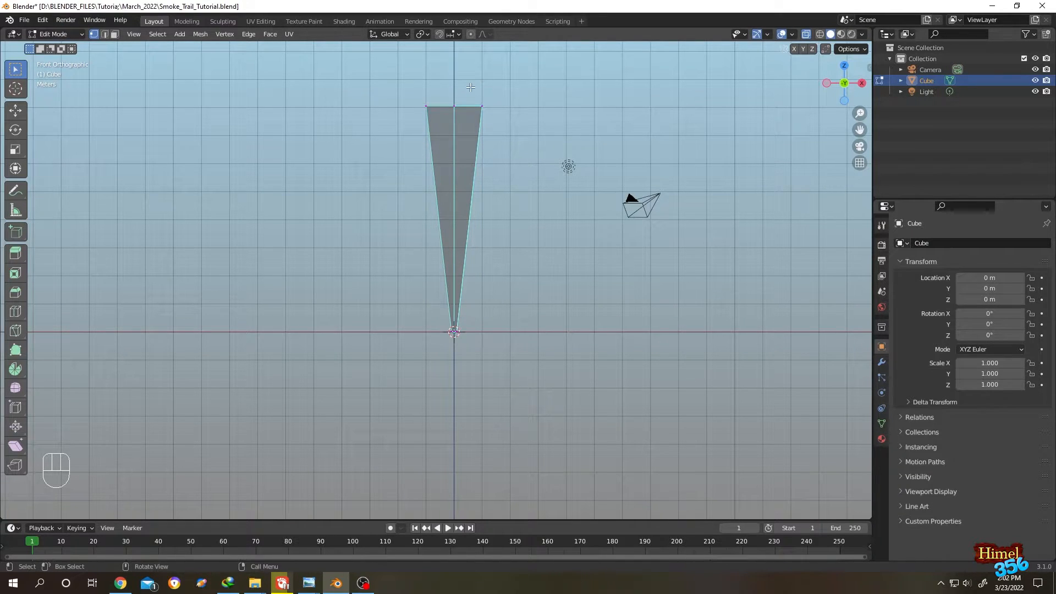
Step: Lower the outer top corner vertices about 2 m so the middle of the mesh forms a pointed peak
{"action": "left_click", "coordinate": [513, 127]}
{"action": "left_click_drag", "start_coordinate": [388, 82], "coordinate": [438, 136], "text": "shift"}
{"action": "left_click_drag", "start_coordinate": [452, 42], "coordinate": [452, 92]}
{"action": "left_click", "coordinate": [555, 128]}
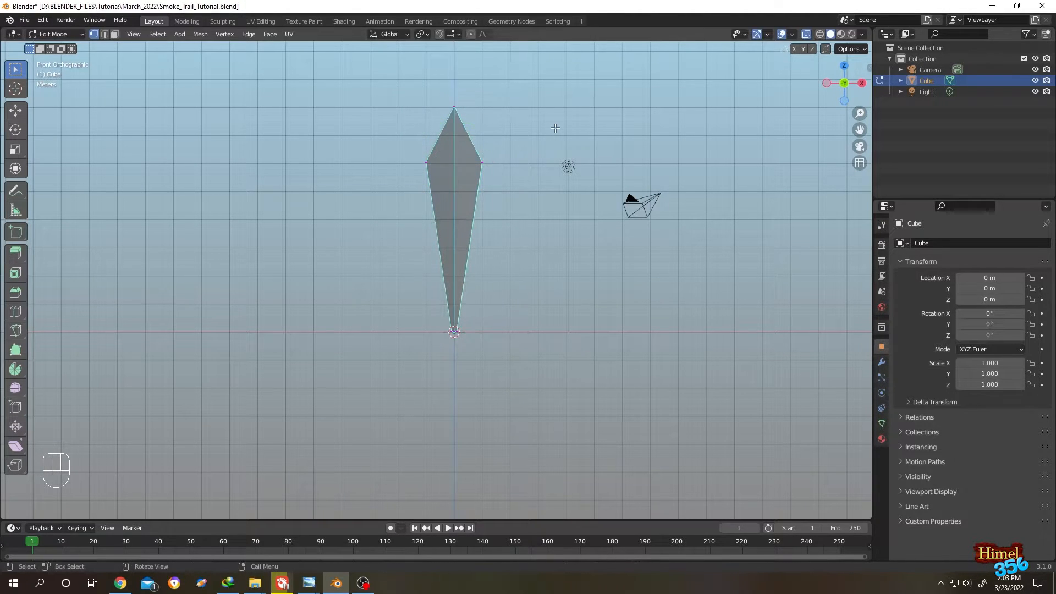
Step: Subdivide the entire mesh with 20 cuts and return to Object Mode
{"action": "key", "text": "a"}
{"action": "right_click", "coordinate": [431, 171]}
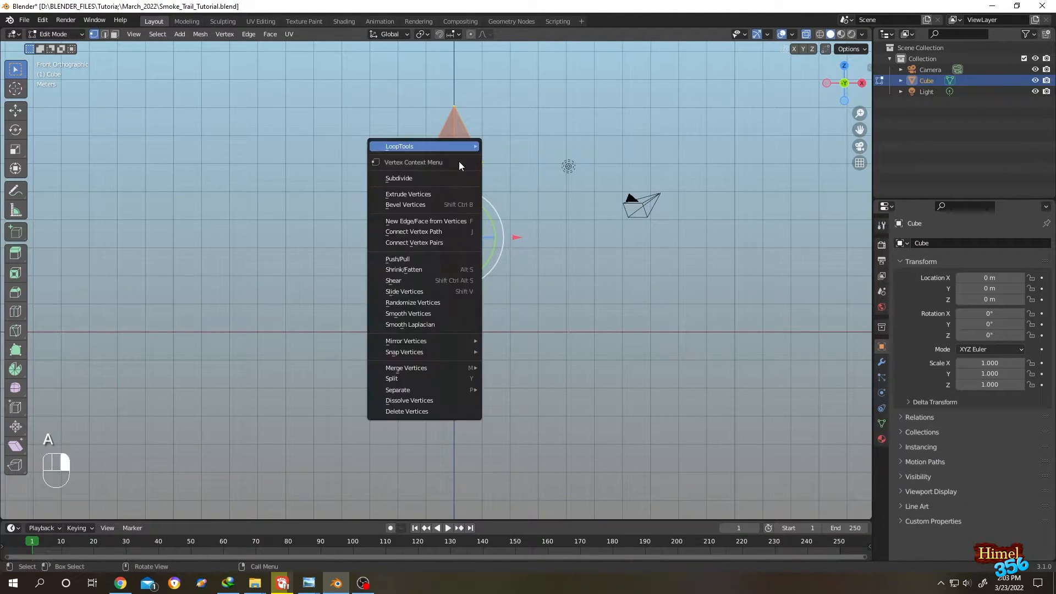
{"action": "left_click", "coordinate": [435, 178]}
{"action": "left_click", "coordinate": [71, 510]}
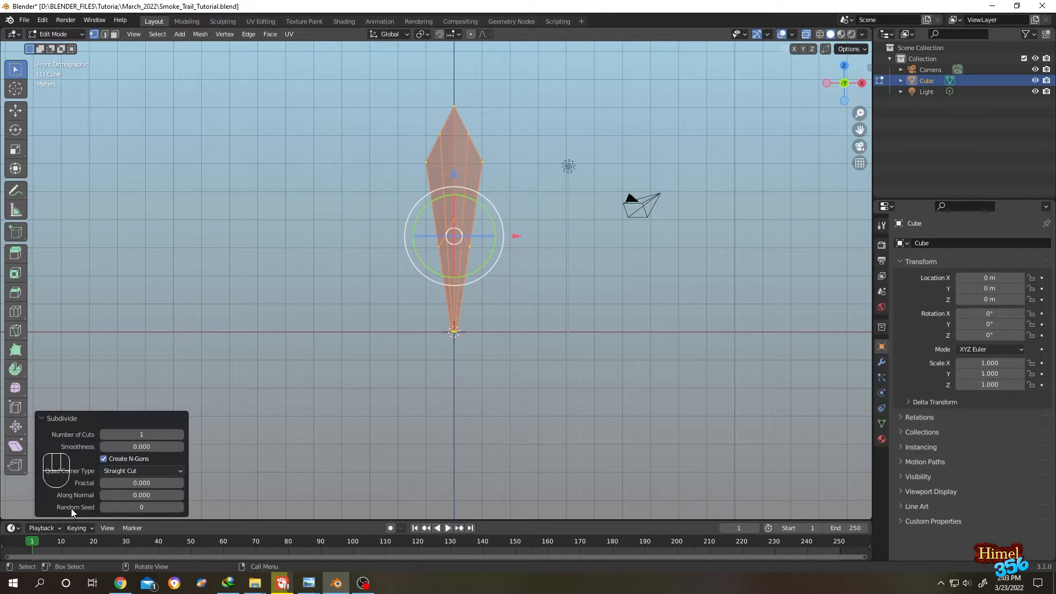
{"action": "left_click", "coordinate": [144, 435]}
{"action": "key", "text": "Return"}
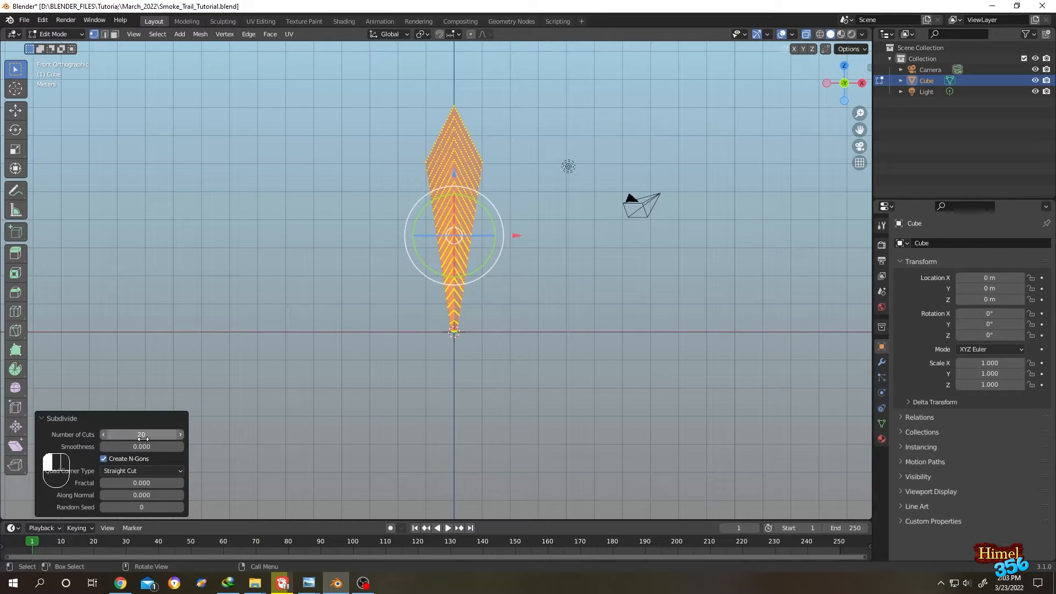
{"action": "left_click", "coordinate": [331, 302]}
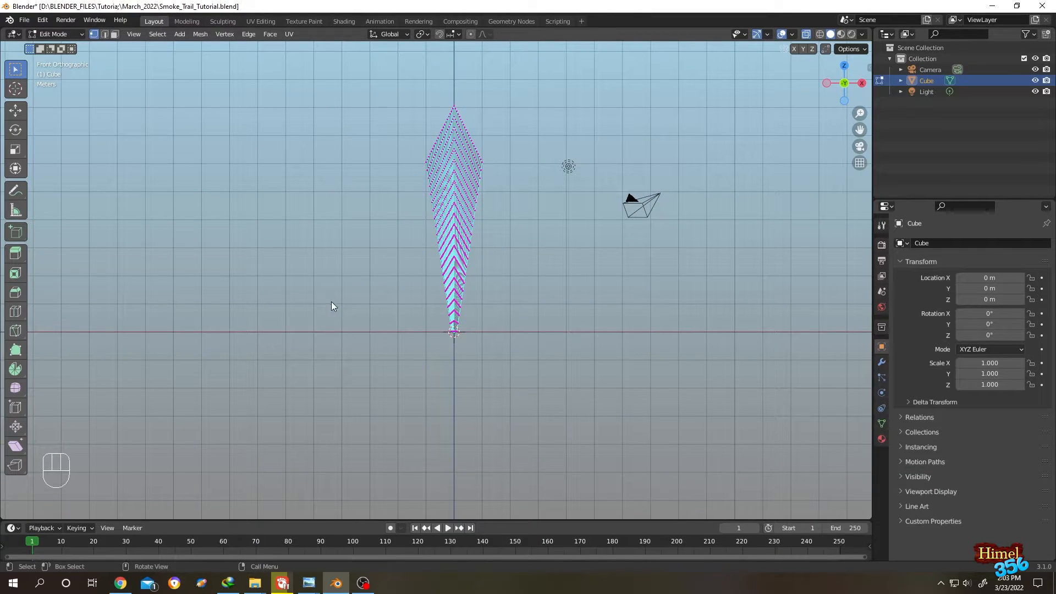
{"action": "key", "text": "Tab"}
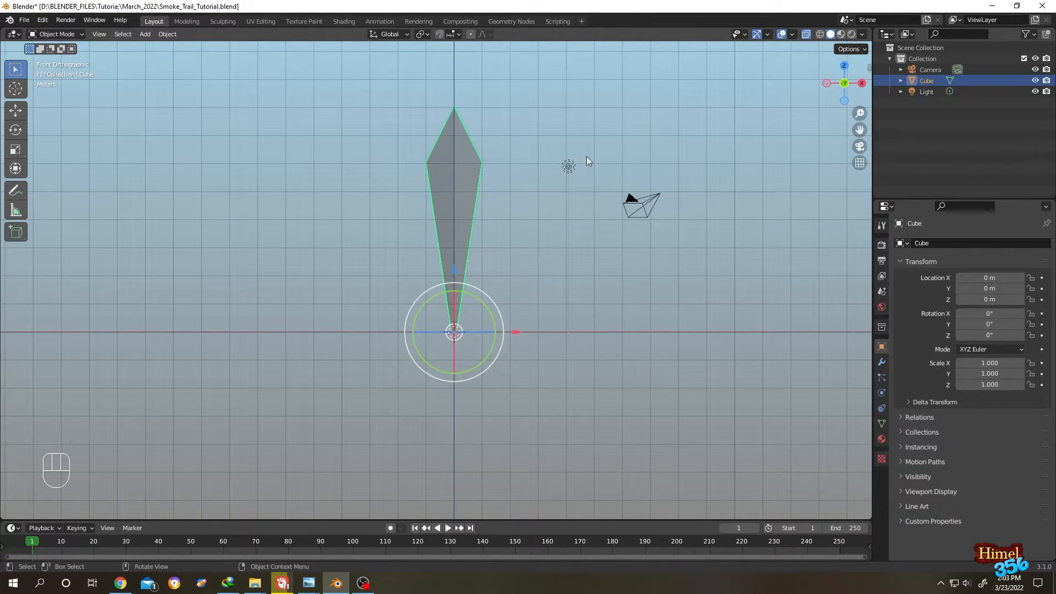
Step: Add a Displace modifier to the cube with a new texture of type Clouds
{"action": "left_click", "coordinate": [881, 360]}
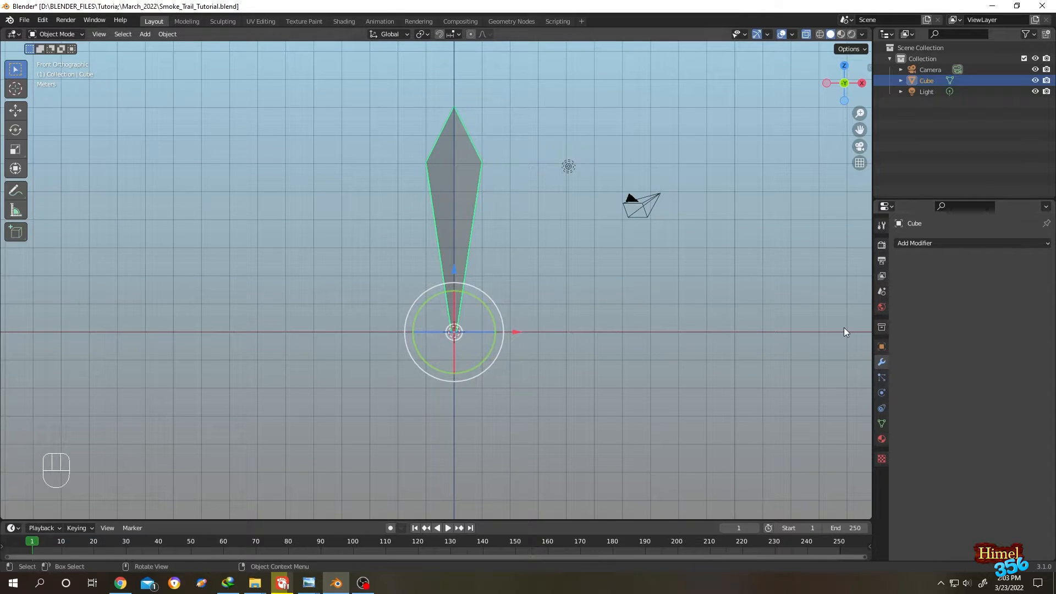
{"action": "left_click", "coordinate": [946, 242]}
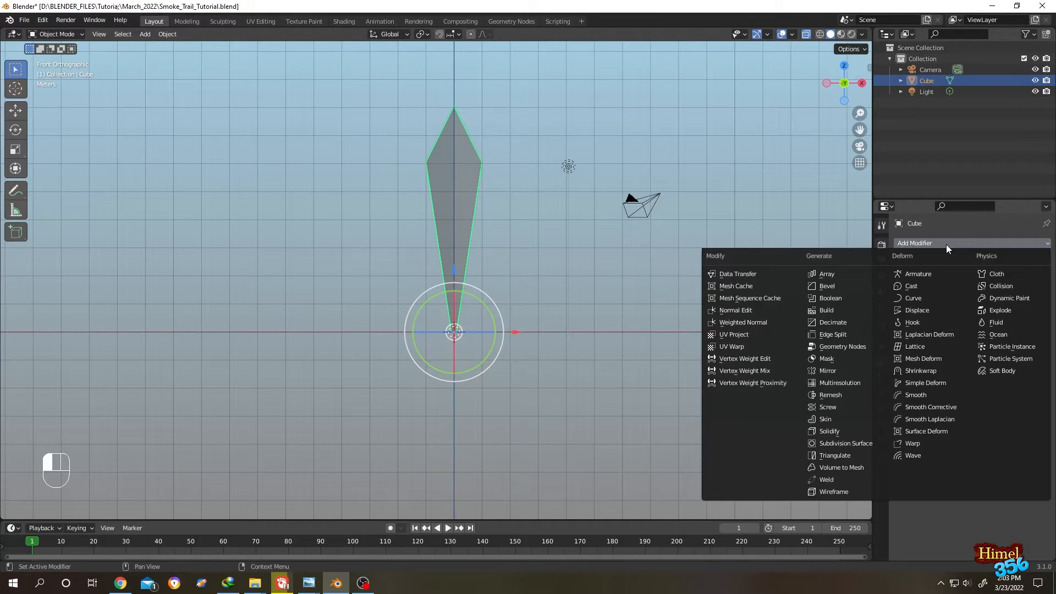
{"action": "left_click", "coordinate": [930, 310]}
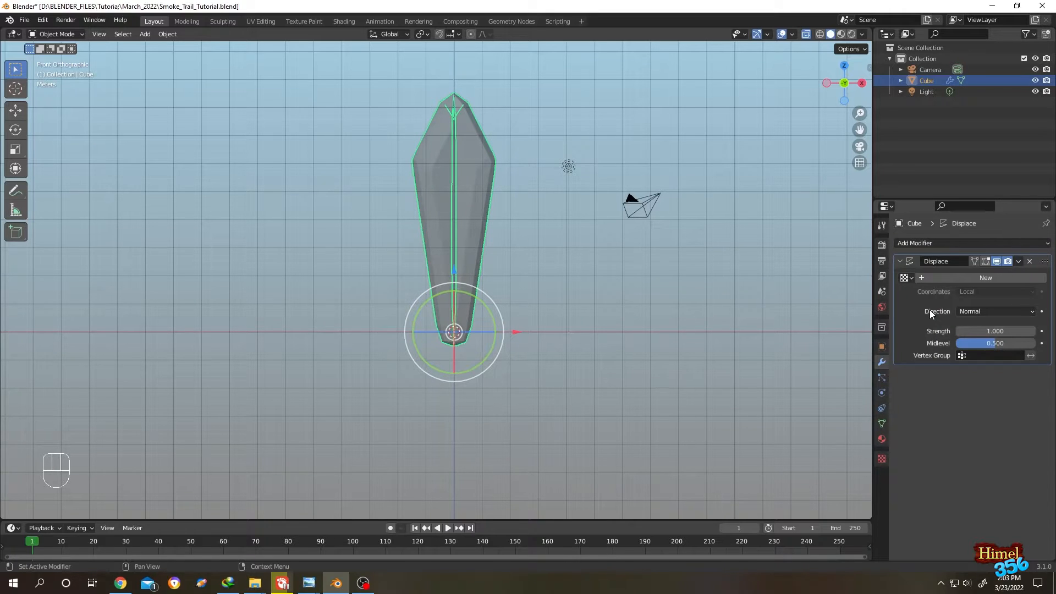
{"action": "left_click", "coordinate": [974, 279]}
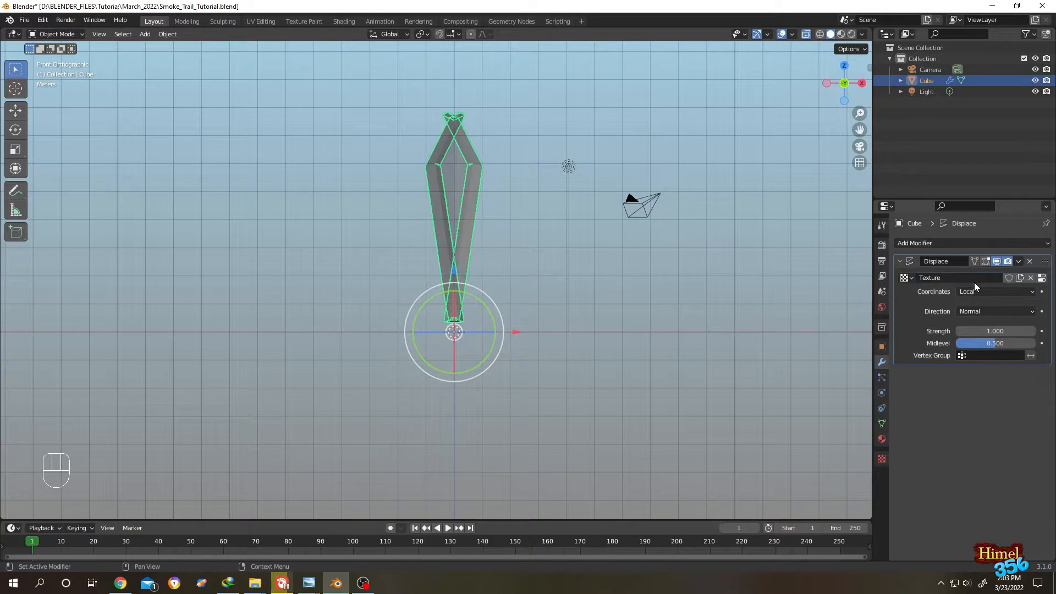
{"action": "left_click", "coordinate": [1042, 279]}
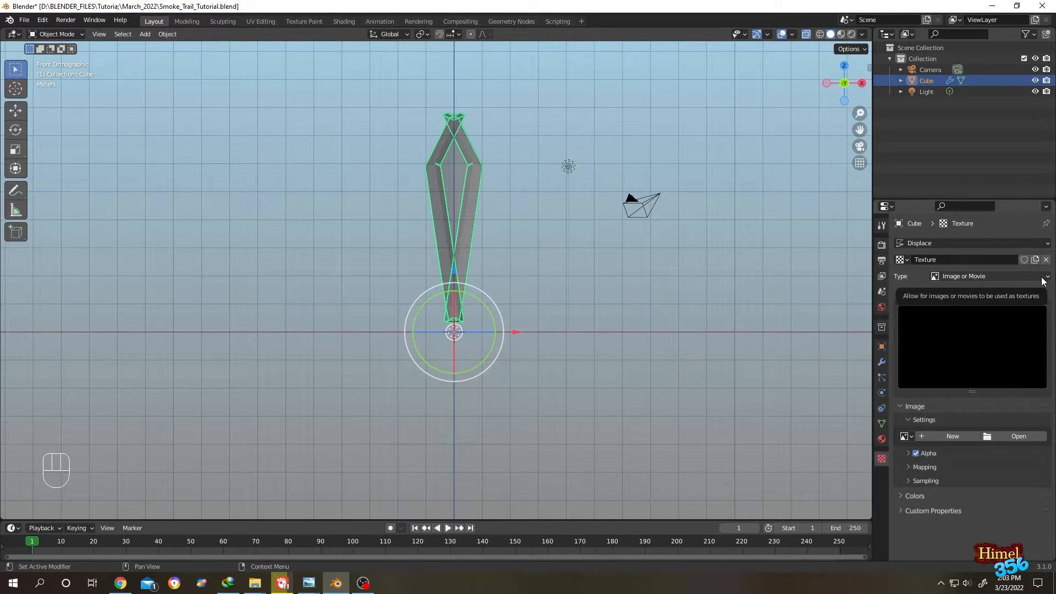
{"action": "left_click", "coordinate": [968, 277]}
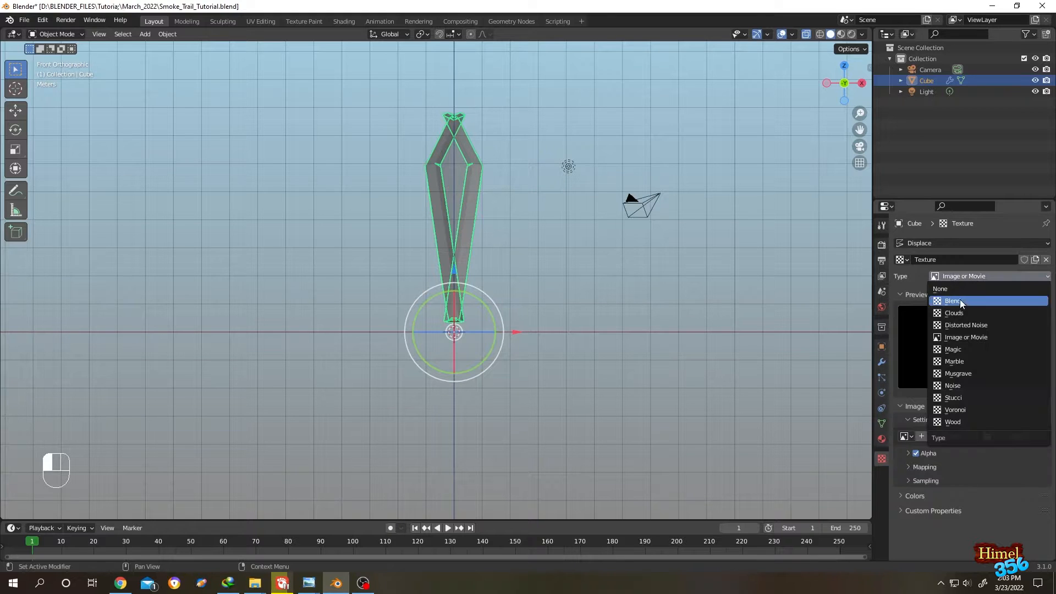
{"action": "left_click", "coordinate": [959, 311]}
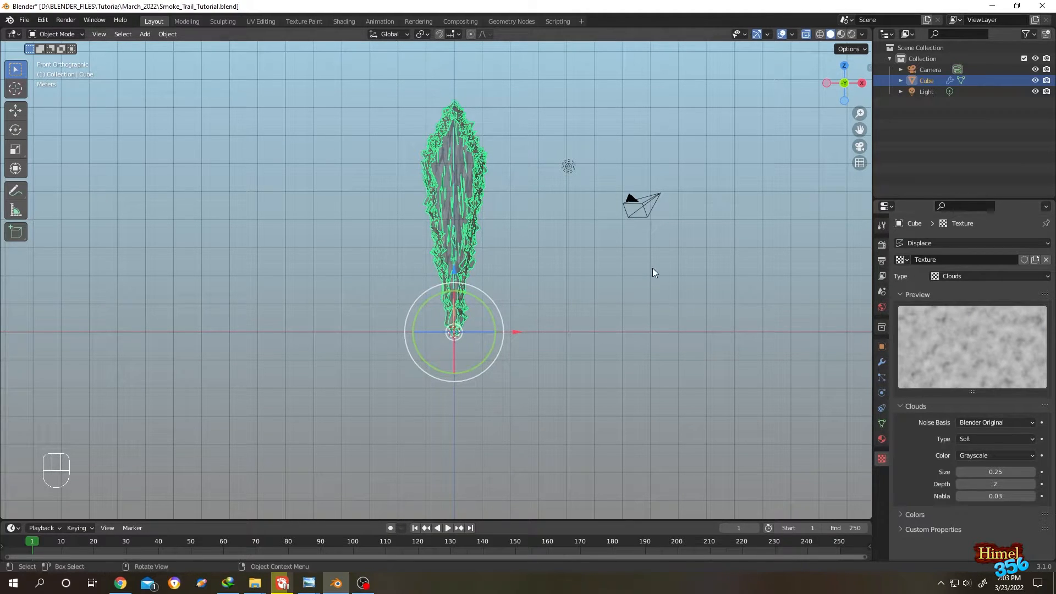
Step: Switch the viewport to Material Preview shading and view the displaced mesh in perspective
{"action": "left_click", "coordinate": [840, 34]}
{"action": "mouse_move", "coordinate": [562, 131]}
{"action": "middle_mouse_down"}
{"action": "mouse_move", "coordinate": [531, 118]}
{"action": "mouse_move", "coordinate": [539, 196]}
{"action": "middle_mouse_up"}
{"action": "scroll", "coordinate": [528, 132], "scroll_direction": "up", "scroll_amount": 4}
{"action": "scroll", "coordinate": [545, 197], "scroll_direction": "down", "scroll_amount": 3}
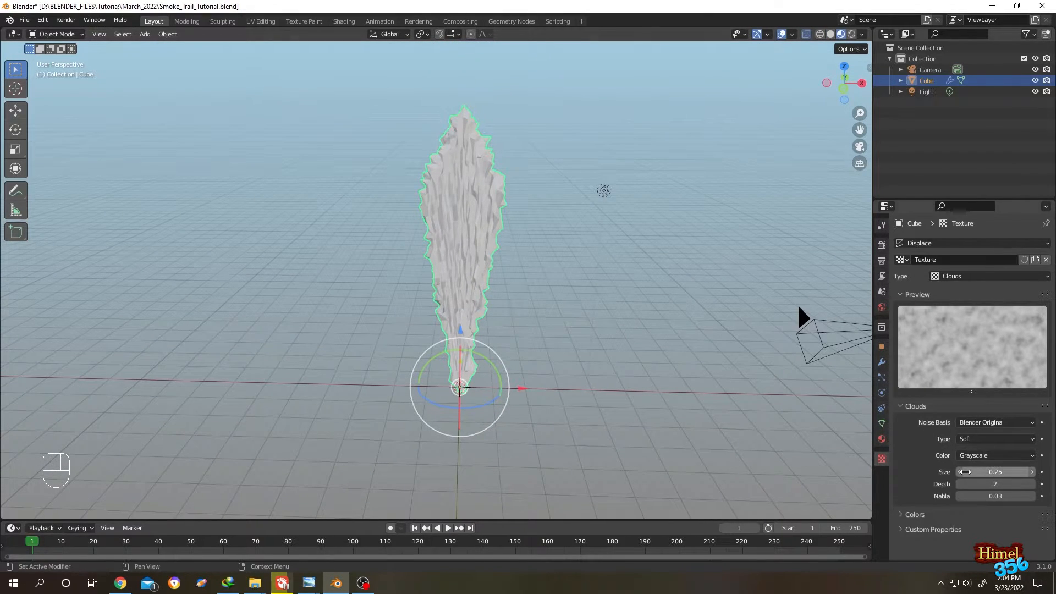
Step: Set the Clouds texture's size to 0.94 and raise its contrast in the colour settings
{"action": "left_click_drag", "start_coordinate": [994, 471], "coordinate": [1034, 472]}
{"action": "left_click", "coordinate": [903, 514]}
{"action": "scroll", "coordinate": [935, 495], "scroll_direction": "down", "scroll_amount": 4}
{"action": "key", "text": "ctrl+z"}
{"action": "left_click_drag", "start_coordinate": [995, 510], "coordinate": [1028, 509]}
{"action": "scroll", "coordinate": [996, 509], "scroll_direction": "up", "scroll_amount": 4}
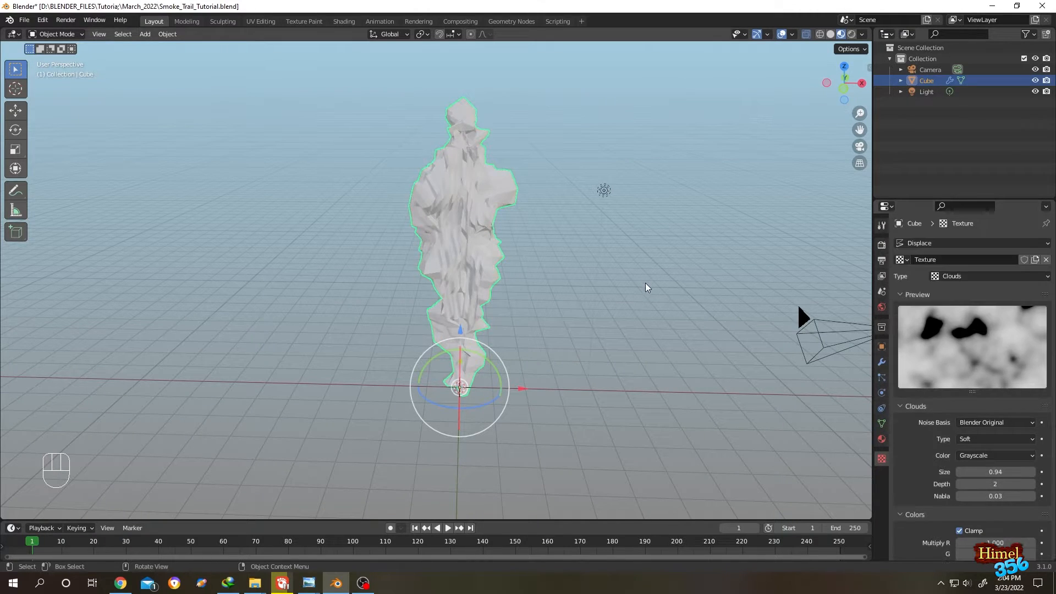
{"action": "mouse_move", "coordinate": [645, 282]}
{"action": "middle_mouse_down"}
{"action": "mouse_move", "coordinate": [513, 265]}
{"action": "mouse_move", "coordinate": [639, 282]}
{"action": "middle_mouse_up"}
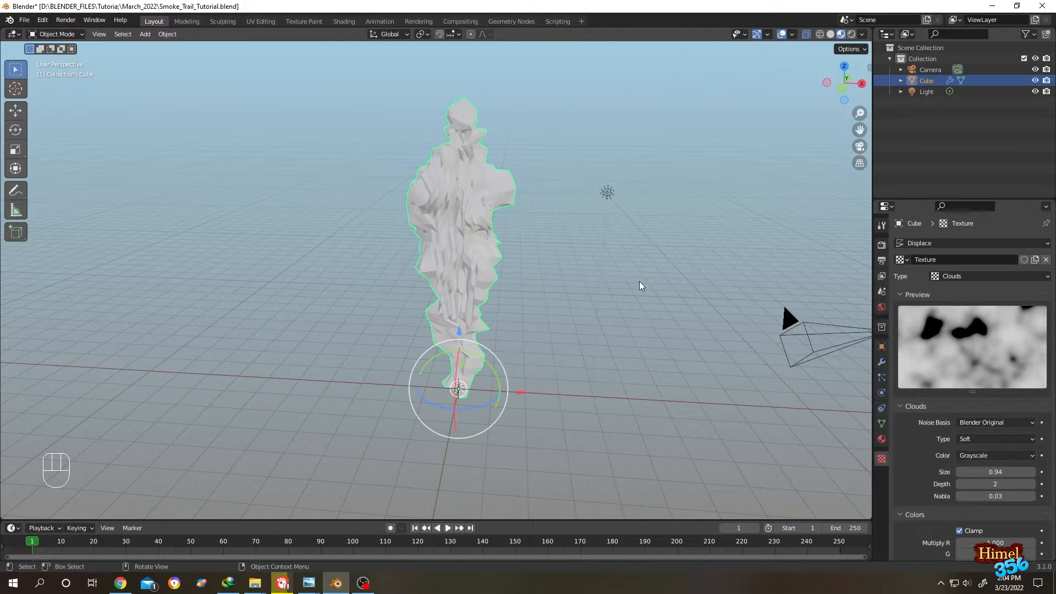
Step: Scale the whole mesh in Edit Mode to about 0.393 on X and Y, leaving Z locked
{"action": "key", "text": "Tab"}
{"action": "key", "text": "a"}
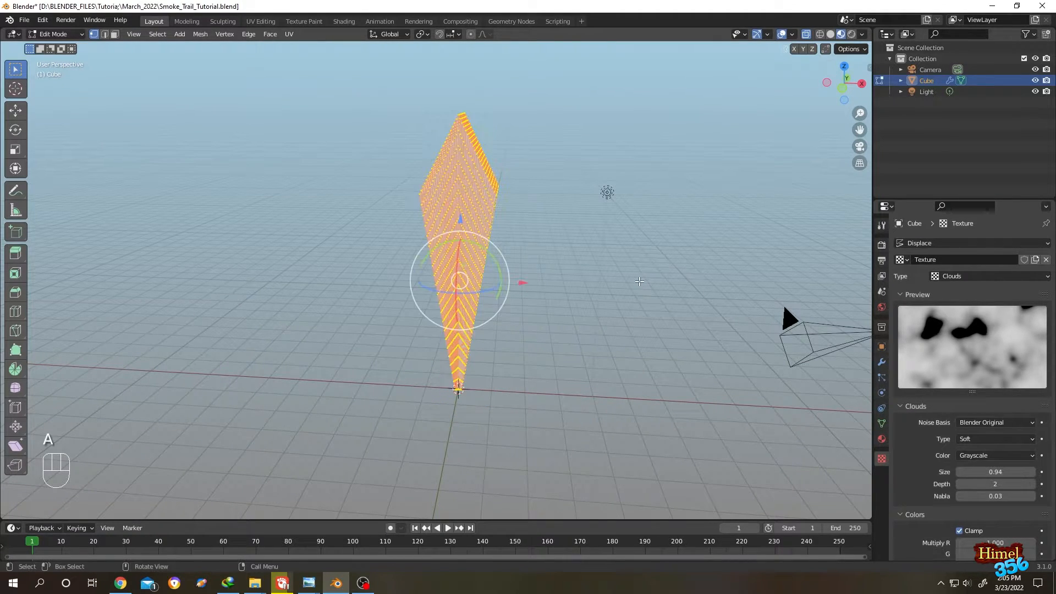
{"action": "key", "text": "s"}
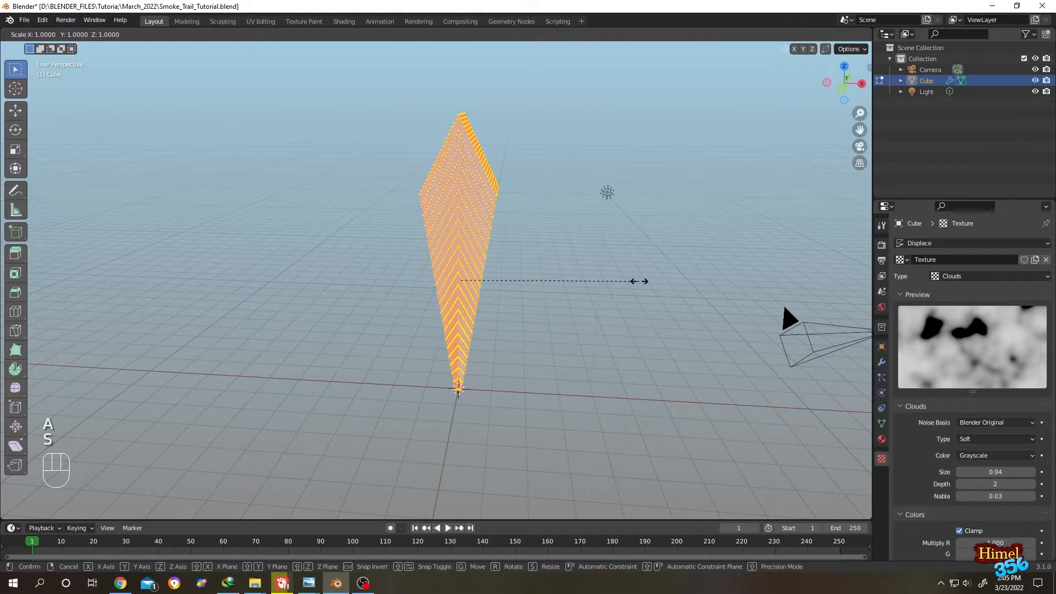
{"action": "key", "text": "shift"}
{"action": "key", "text": "shift+z"}
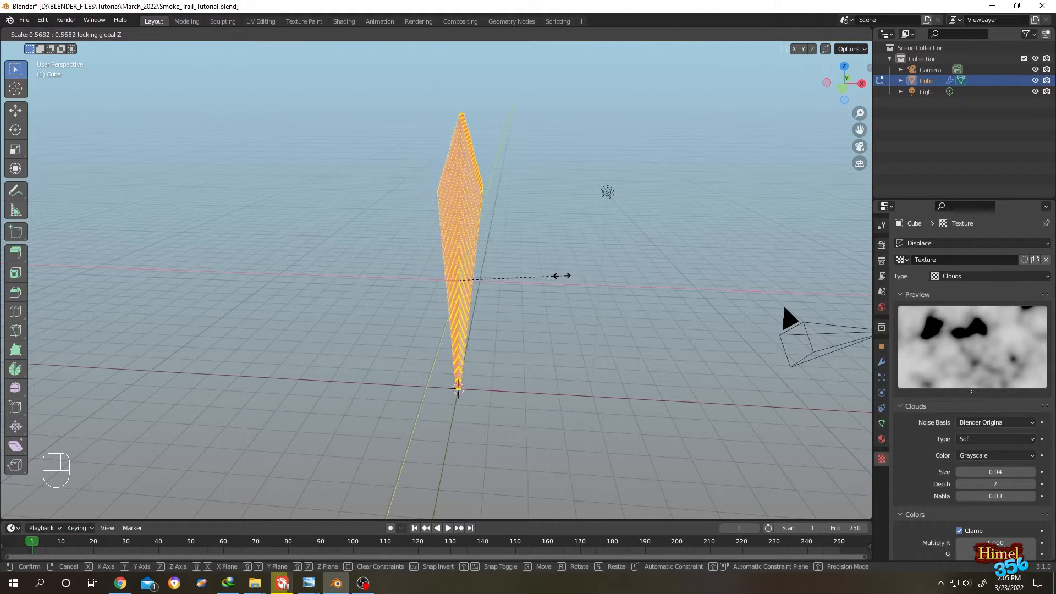
{"action": "left_click", "coordinate": [530, 278]}
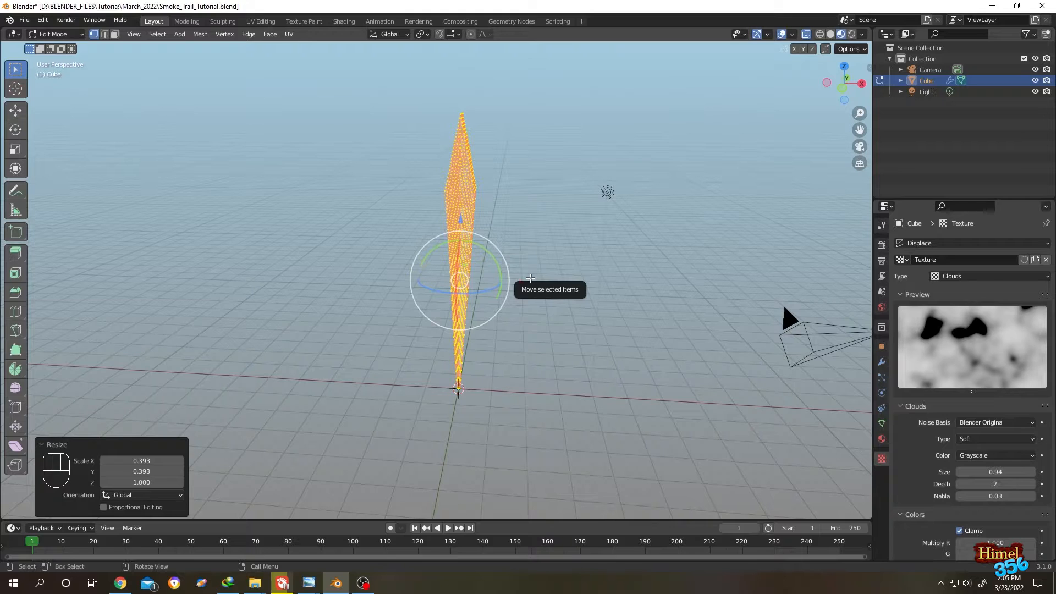
{"action": "key", "text": "Tab"}
Step: Increase the Clouds texture's size to 1.08 and keep the displaced mesh selected
{"action": "middle_click_drag", "start_coordinate": [566, 281], "coordinate": [676, 363]}
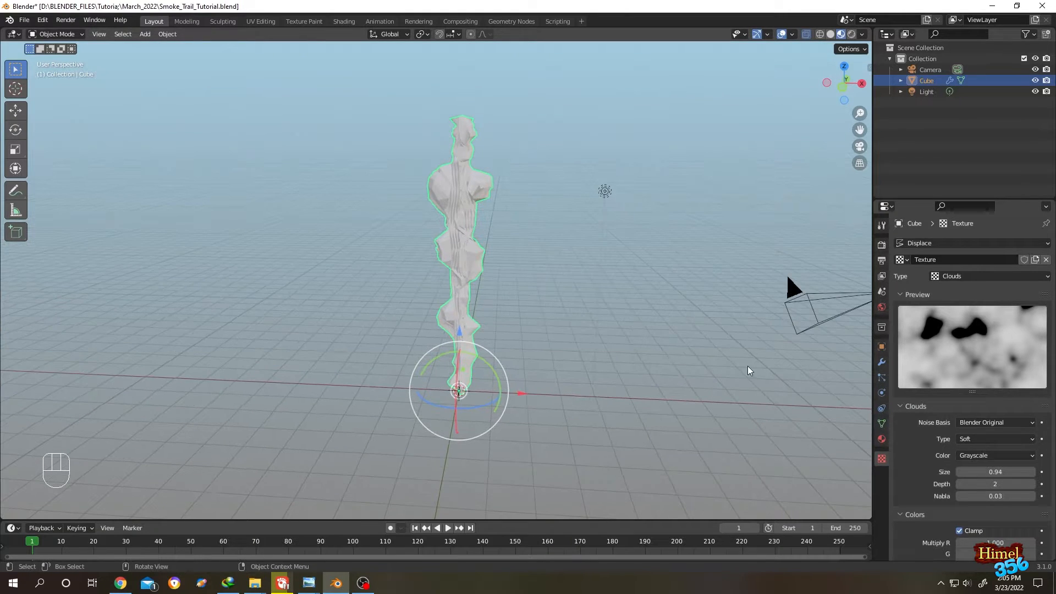
{"action": "left_click_drag", "start_coordinate": [996, 471], "coordinate": [1037, 472]}
{"action": "left_click", "coordinate": [636, 246]}
{"action": "middle_click_drag", "start_coordinate": [636, 246], "coordinate": [591, 263]}
{"action": "left_click", "coordinate": [460, 165]}
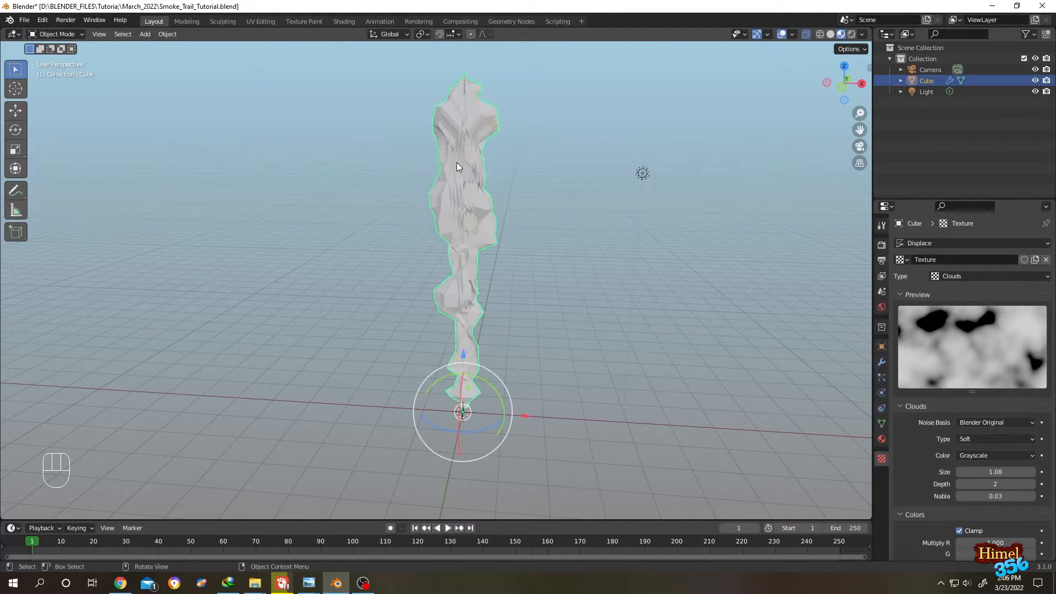
Step: Set the Displace modifier's texture coordinates to Global
{"action": "left_click", "coordinate": [881, 362]}
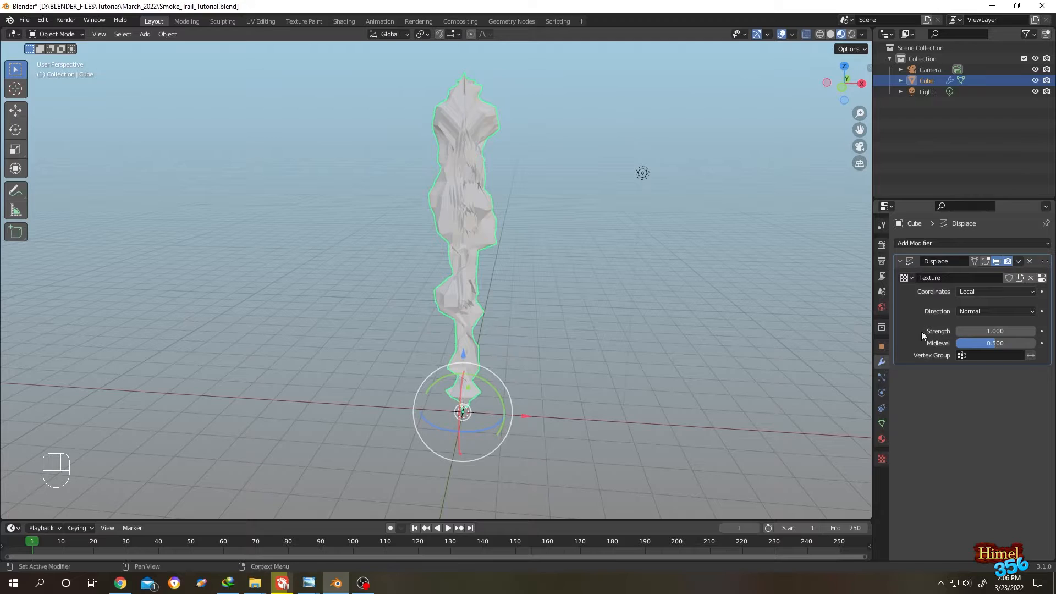
{"action": "left_click", "coordinate": [972, 291]}
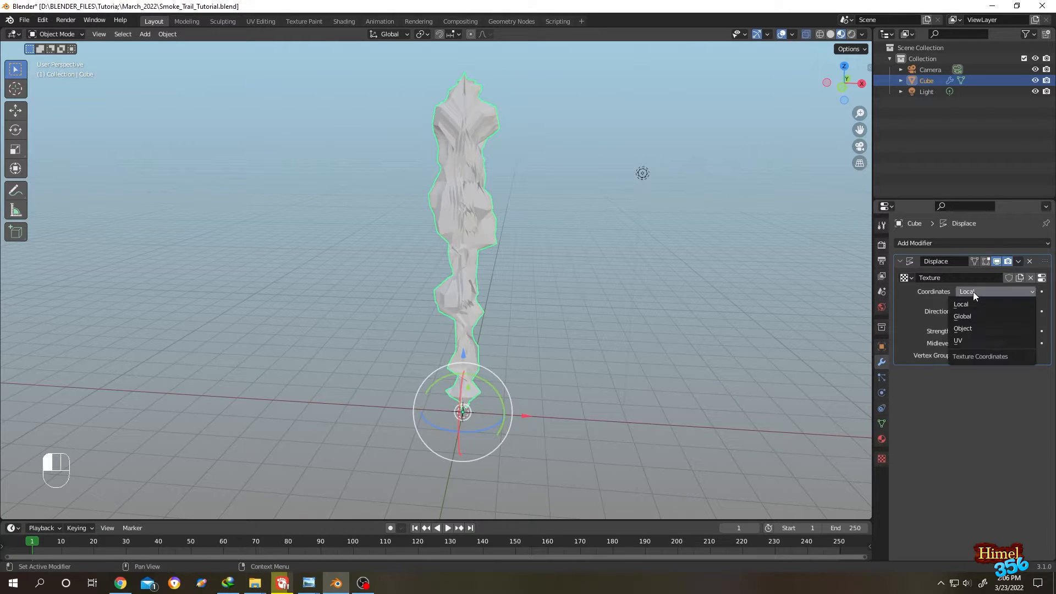
{"action": "left_click", "coordinate": [972, 316]}
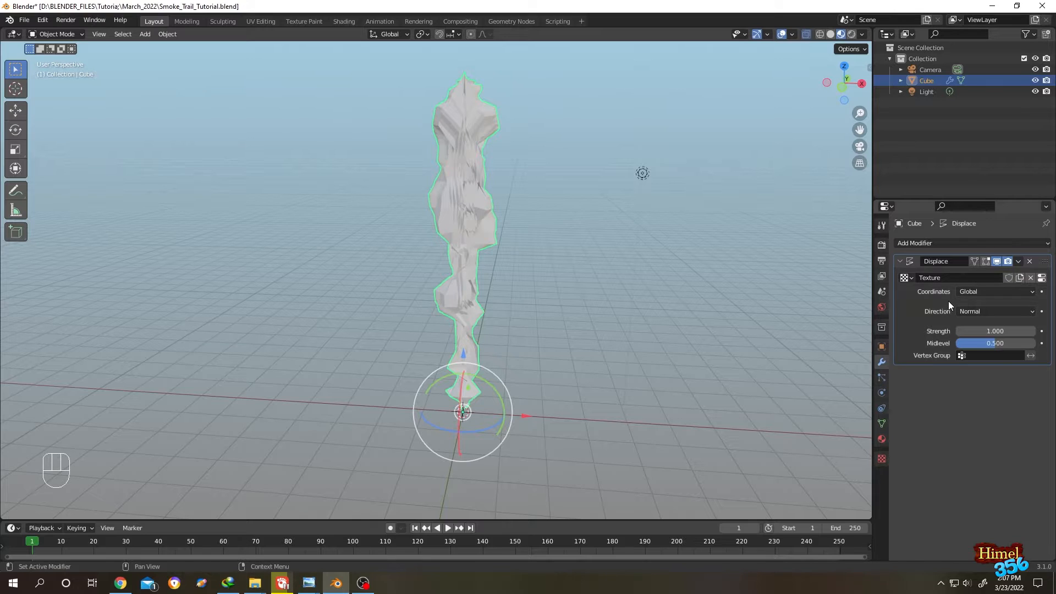
Step: Test moving the mesh along Z with Global and Local displacement coordinates, reverting each move and restoring Global
{"action": "left_click_drag", "start_coordinate": [462, 358], "coordinate": [458, 385]}
{"action": "key", "text": "ctrl+z"}
{"action": "left_click", "coordinate": [965, 291]}
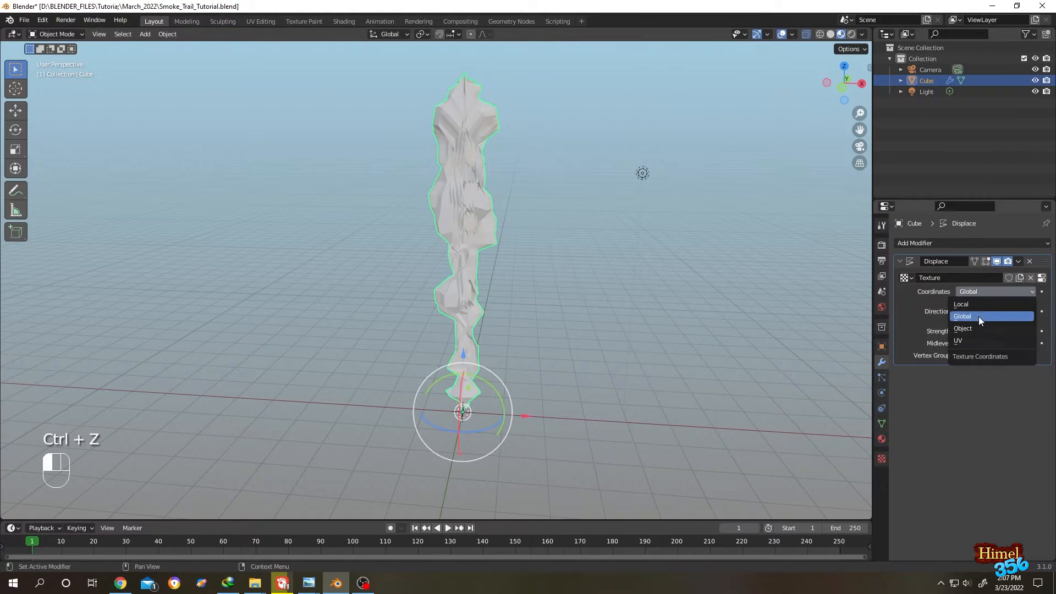
{"action": "left_click", "coordinate": [979, 306]}
{"action": "left_click_drag", "start_coordinate": [464, 359], "coordinate": [464, 306]}
{"action": "right_click", "coordinate": [464, 306]}
{"action": "left_click", "coordinate": [968, 291]}
{"action": "left_click", "coordinate": [974, 315]}
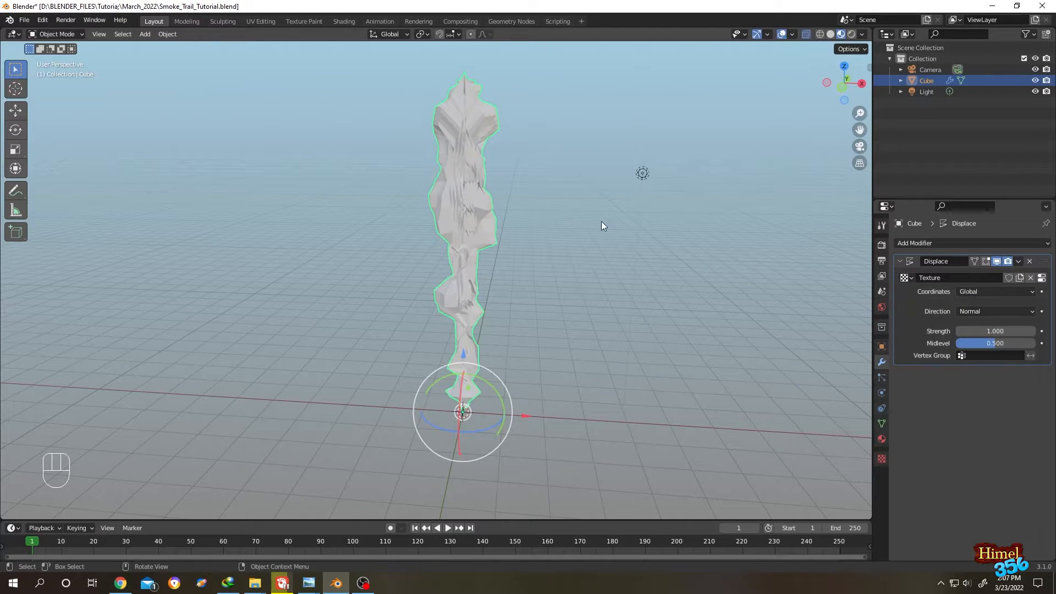
Step: In Edit Mode, box-select the vertices at the mesh's narrow lower tip and assign them to a new vertex group
{"action": "left_click", "coordinate": [556, 230]}
{"action": "left_click", "coordinate": [473, 202]}
{"action": "key", "text": "Tab"}
{"action": "key", "text": "KP_1"}
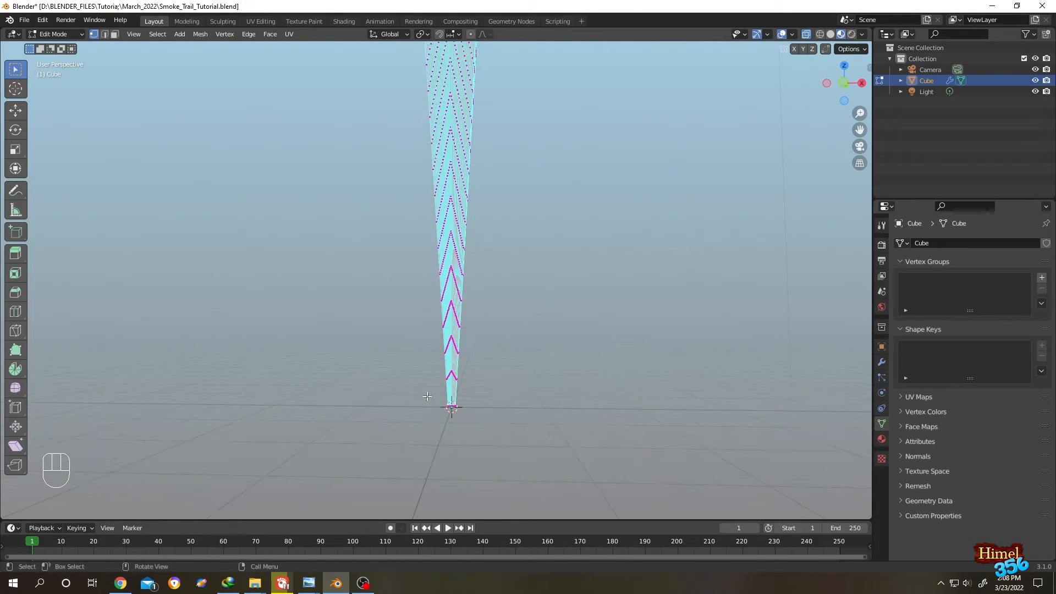
{"action": "key", "text": "b"}
{"action": "left_click_drag", "start_coordinate": [444, 404], "coordinate": [526, 431]}
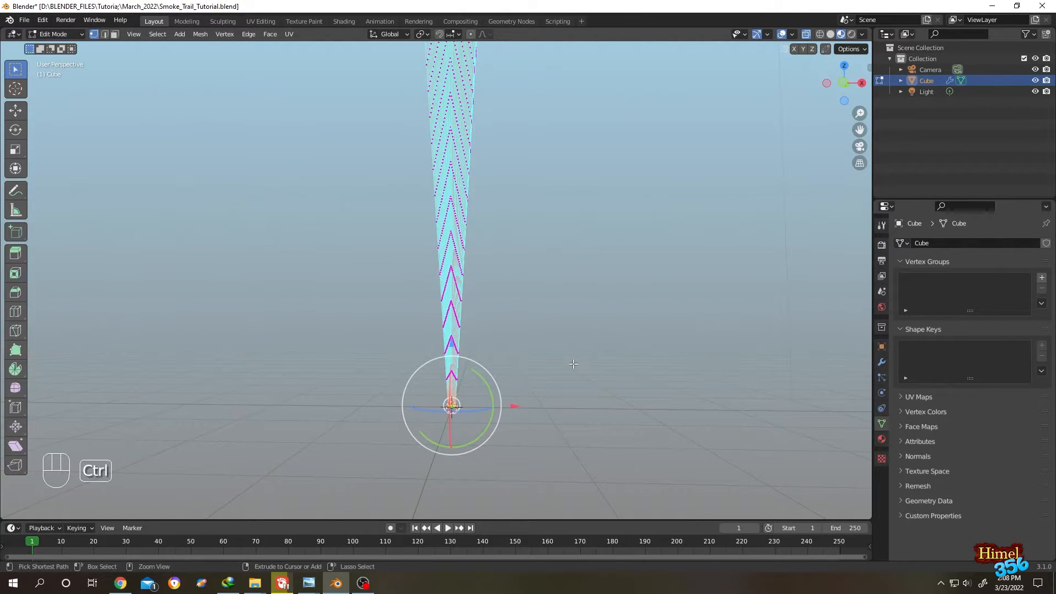
{"action": "key", "text": "ctrl+g"}
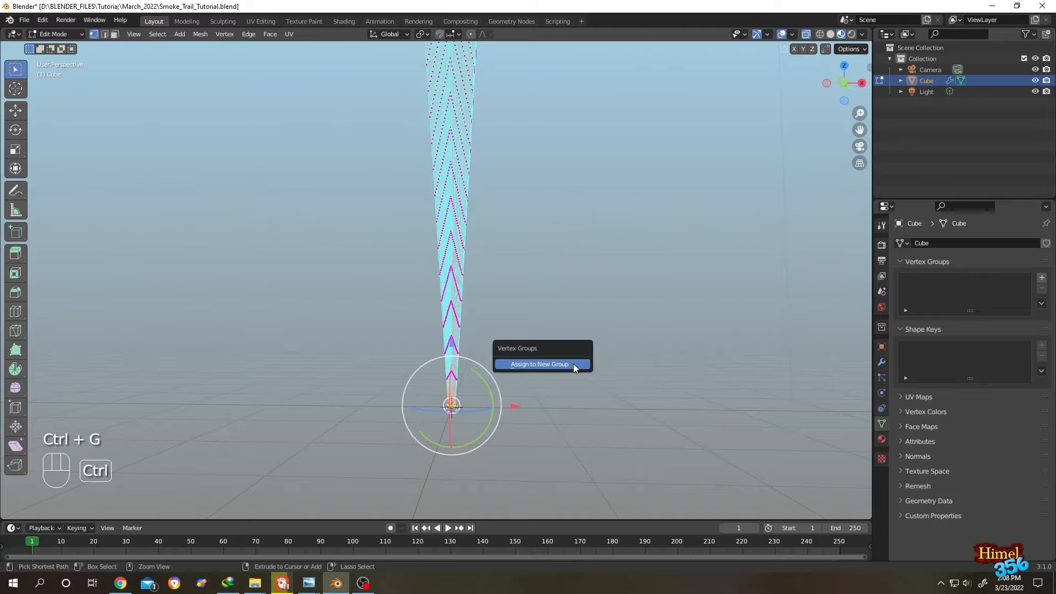
{"action": "left_click", "coordinate": [543, 365]}
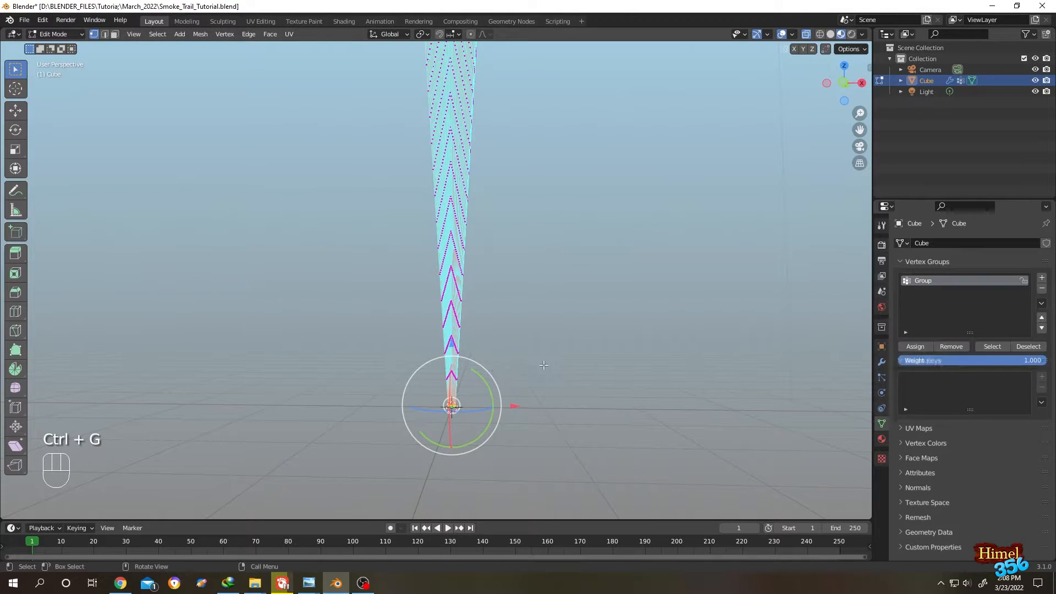
Step: Rename the vertex group to Head and return to Object Mode
{"action": "left_click", "coordinate": [880, 424]}
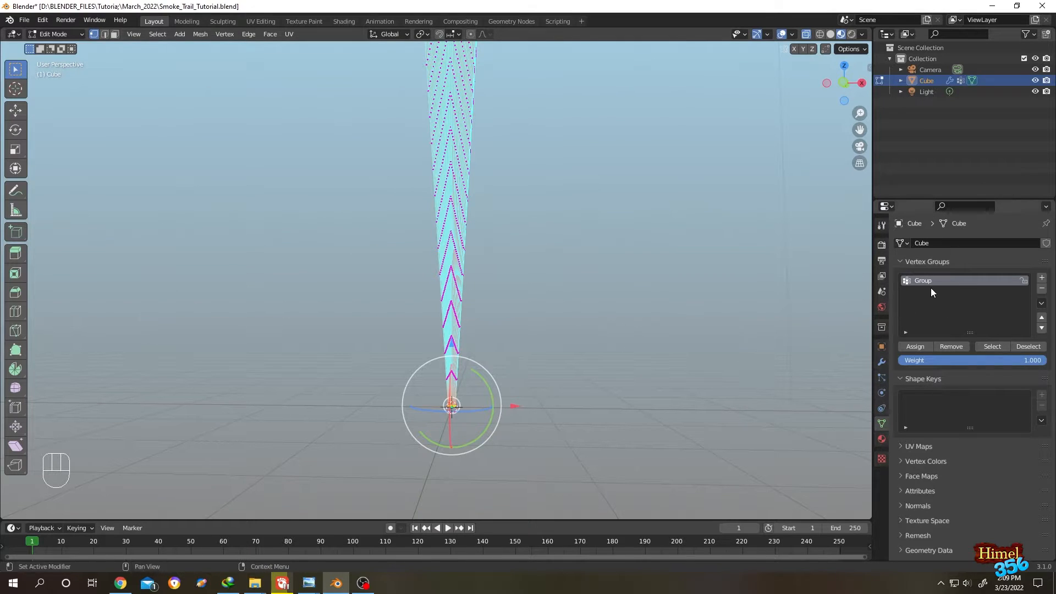
{"action": "type", "text": "Head"}
{"action": "key", "text": "Tab"}
Step: Add an empty volume object at the origin and rename it smoke
{"action": "scroll", "coordinate": [541, 144], "scroll_direction": "down", "scroll_amount": 3}
{"action": "middle_click_drag", "start_coordinate": [541, 144], "coordinate": [559, 262], "text": "shift"}
{"action": "scroll", "coordinate": [546, 226], "scroll_direction": "down", "scroll_amount": 3}
{"action": "scroll", "coordinate": [559, 262], "scroll_direction": "down", "scroll_amount": 1}
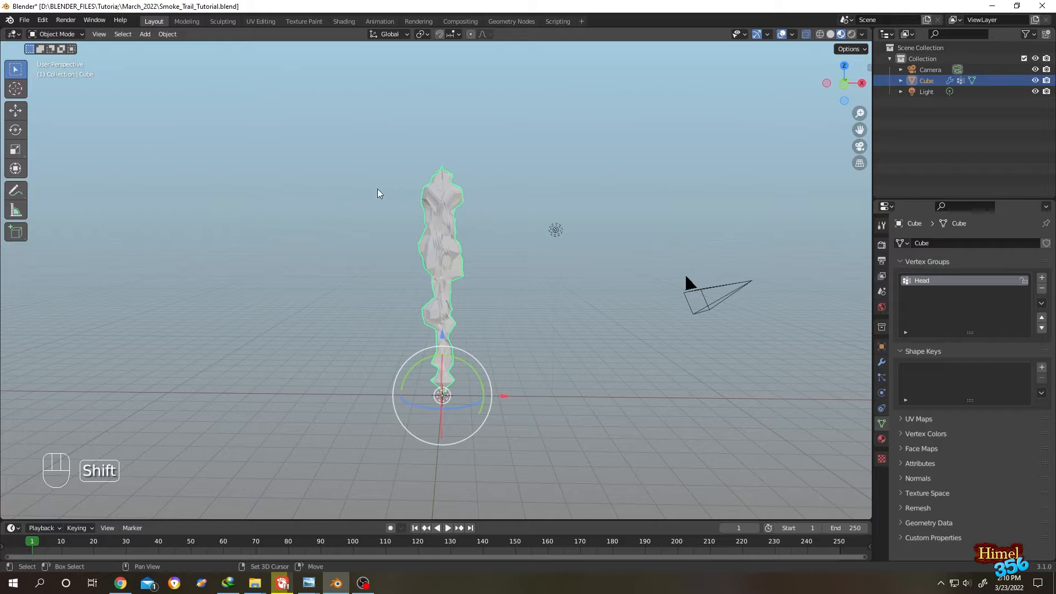
{"action": "key", "text": "shift+a"}
{"action": "mouse_move", "coordinate": [378, 193]}
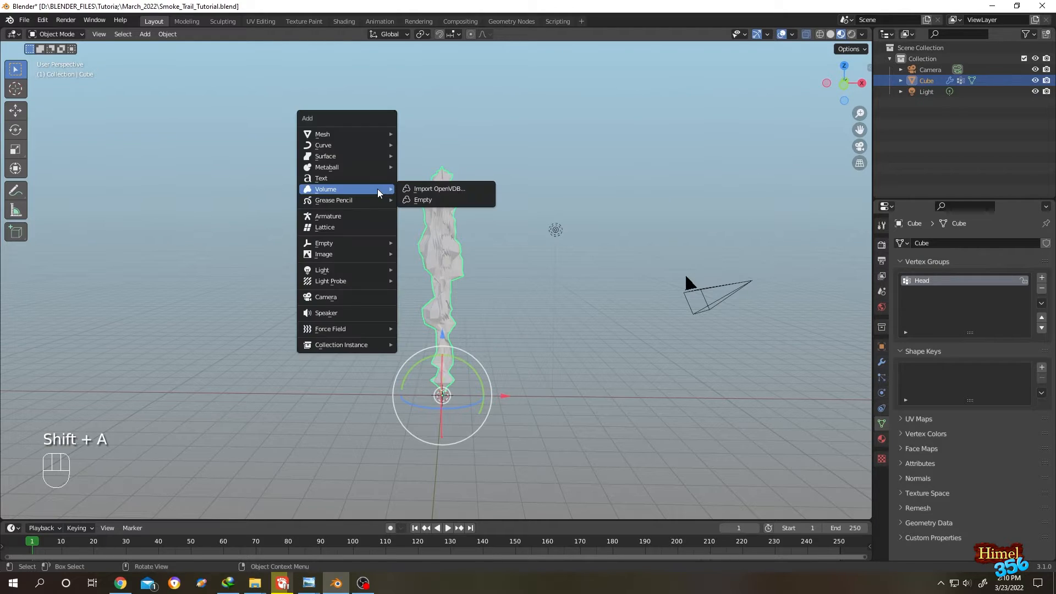
{"action": "left_click", "coordinate": [444, 201]}
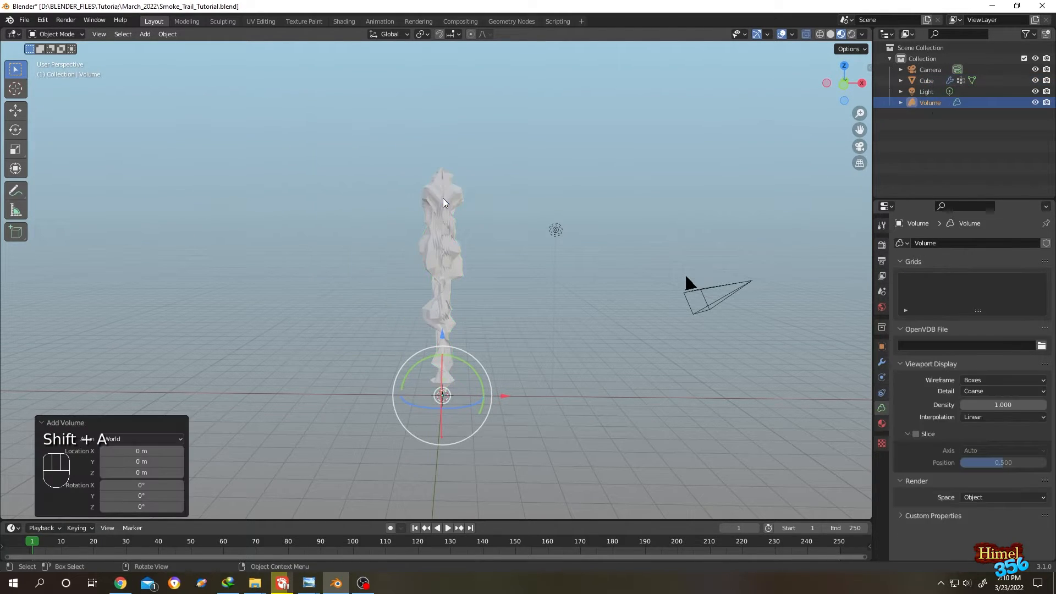
{"action": "double_click", "coordinate": [933, 105]}
{"action": "type", "text": "smoke"}
{"action": "key", "text": "Return"}
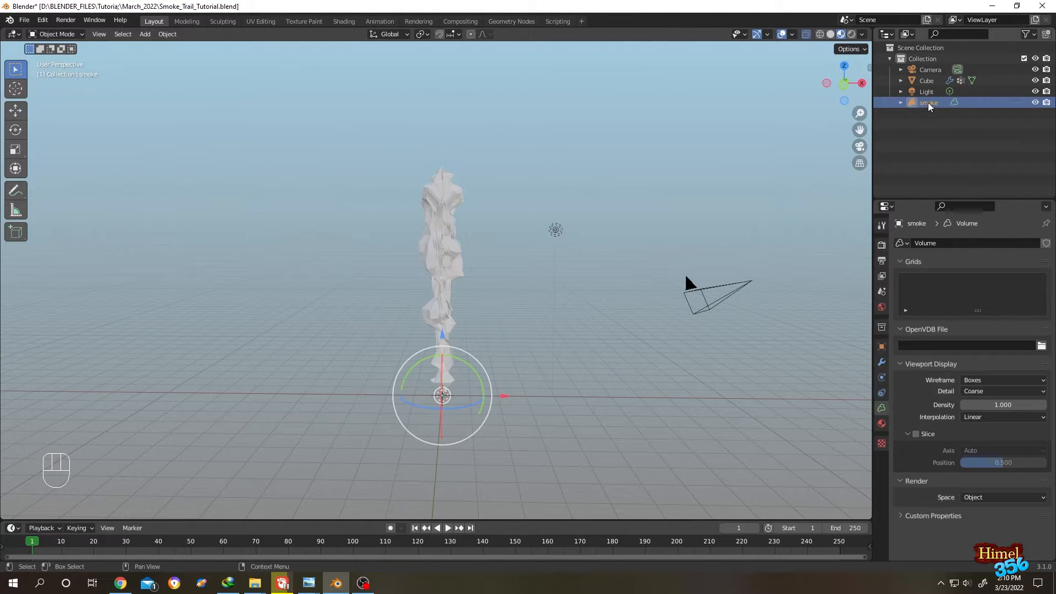
Step: Give the smoke volume a Mesh to Volume modifier with Cube as its object, and hide Cube in the viewport
{"action": "left_click", "coordinate": [881, 362]}
{"action": "left_click", "coordinate": [933, 244]}
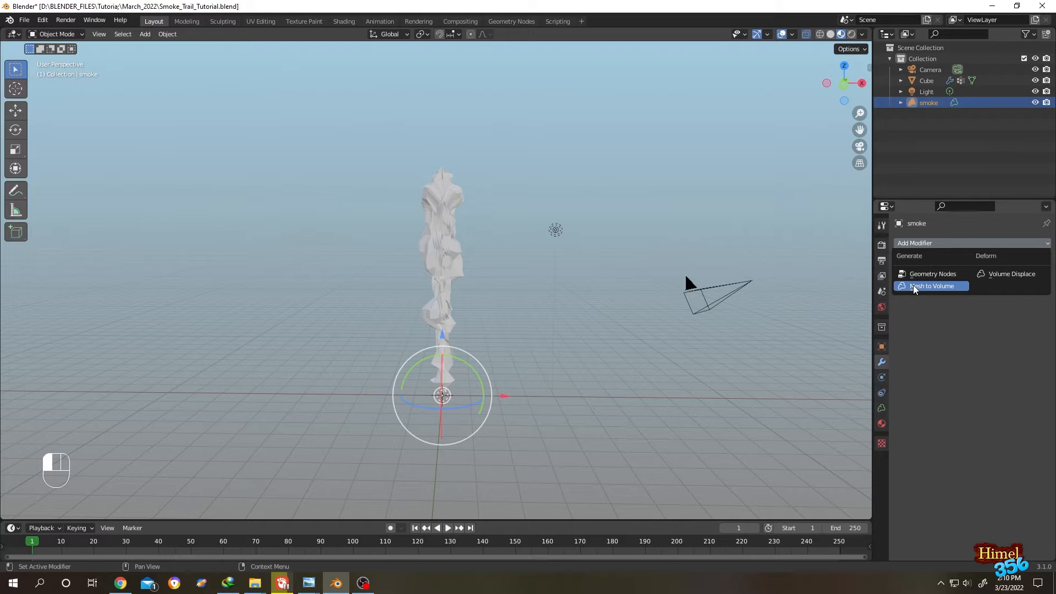
{"action": "left_click", "coordinate": [915, 287]}
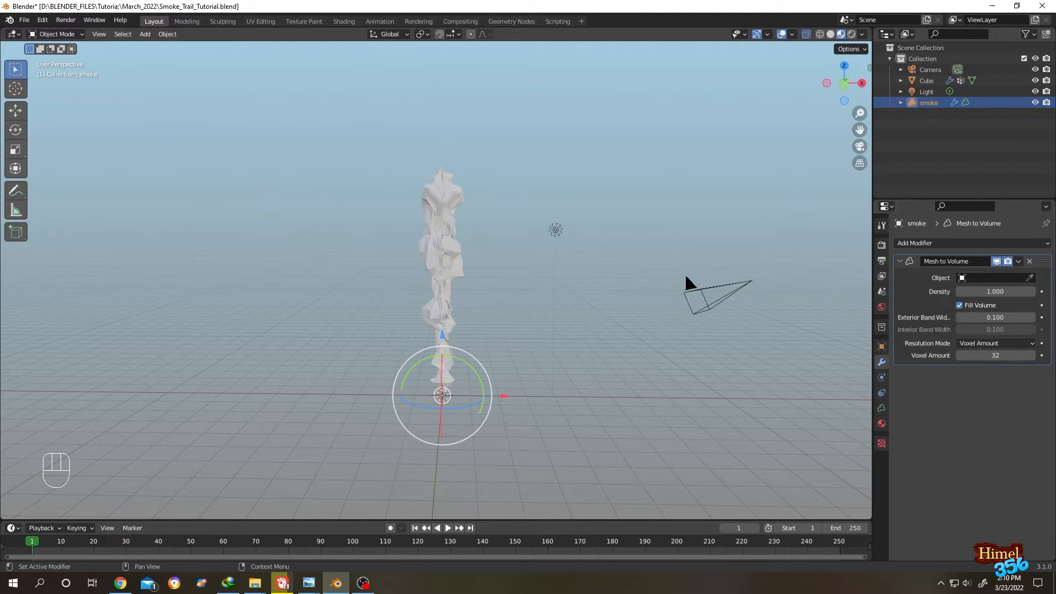
{"action": "left_click", "coordinate": [1029, 277]}
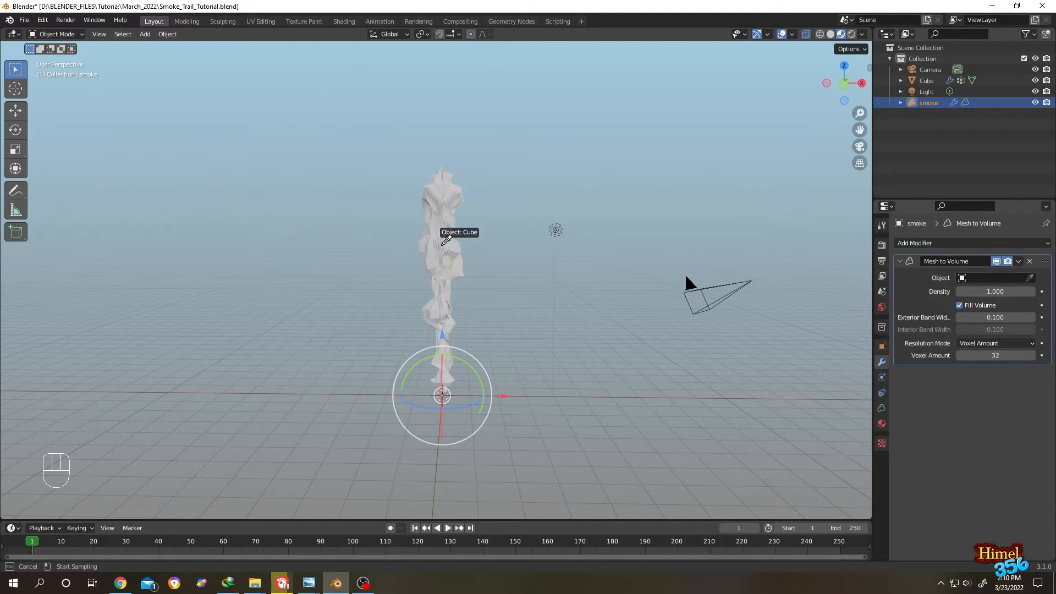
{"action": "left_click", "coordinate": [442, 244]}
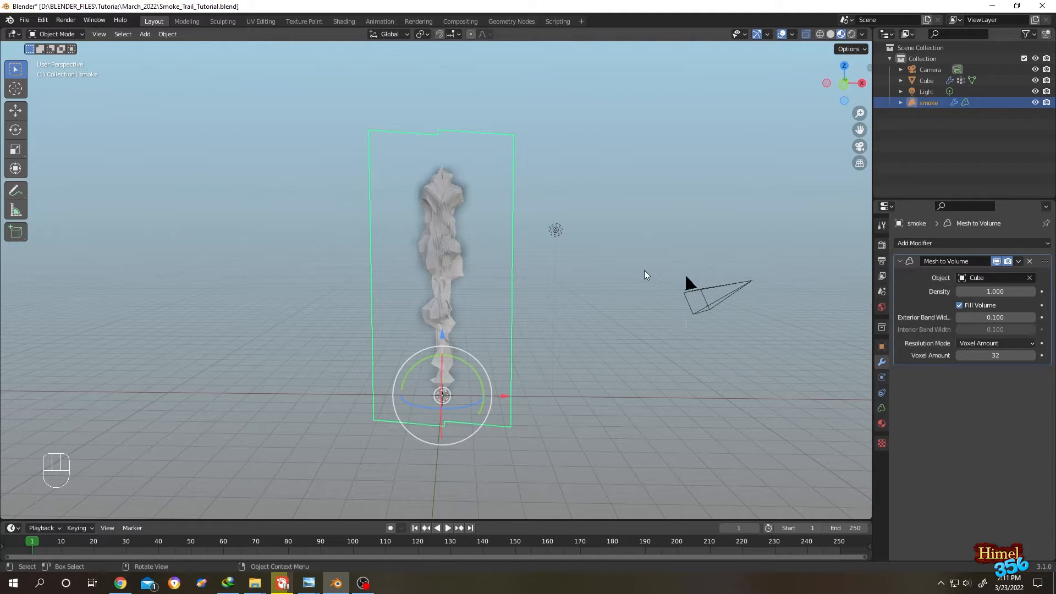
{"action": "left_click", "coordinate": [1035, 81]}
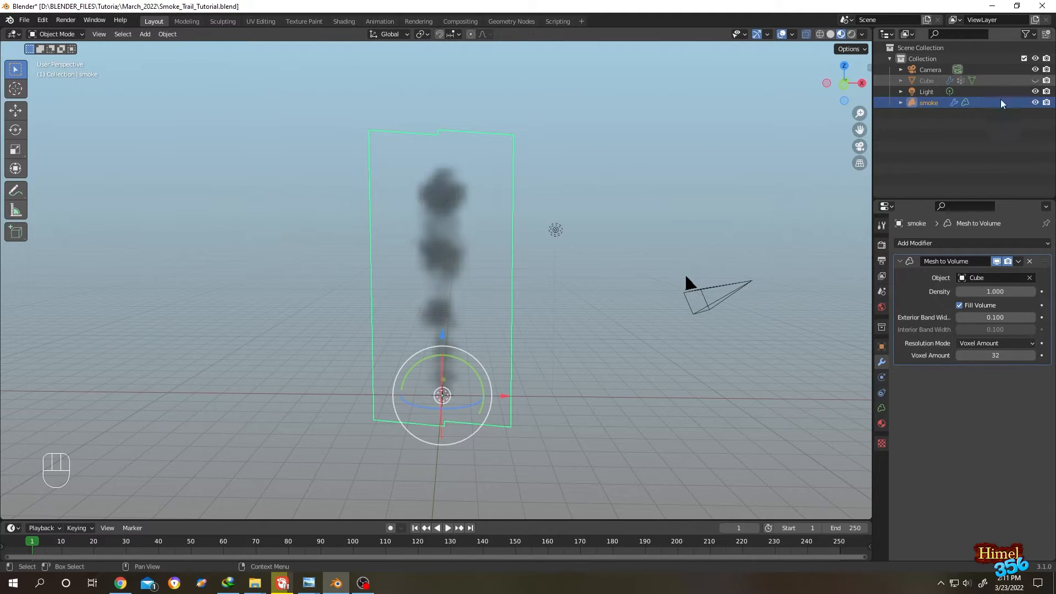
Step: Add a Bezier curve at the origin and delete all of its vertices in Edit Mode
{"action": "left_click", "coordinate": [594, 252]}
{"action": "middle_click_drag", "start_coordinate": [594, 252], "coordinate": [531, 215]}
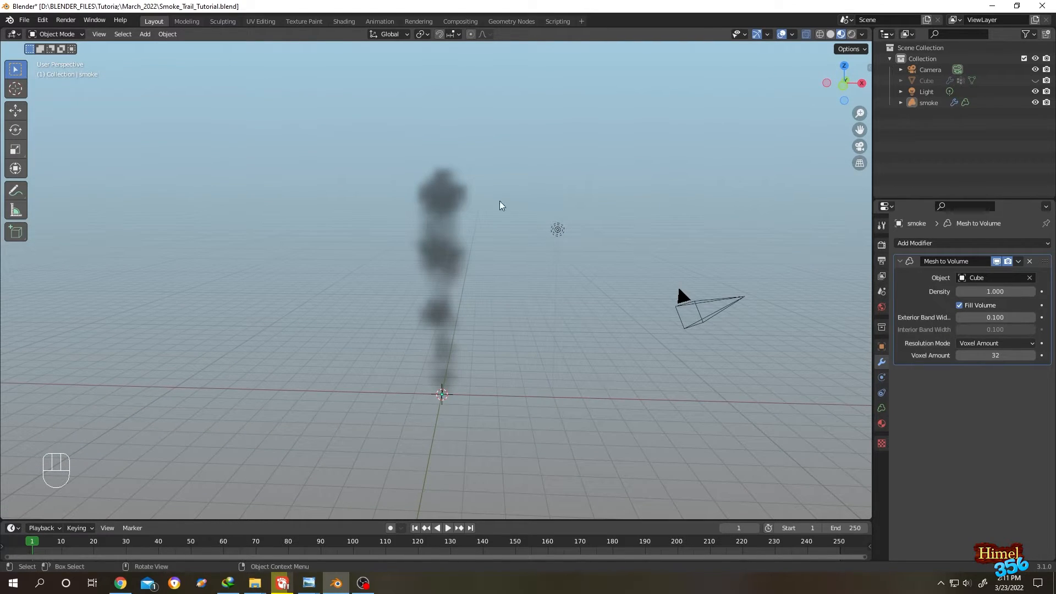
{"action": "key", "text": "shift+a"}
{"action": "mouse_move", "coordinate": [361, 171]}
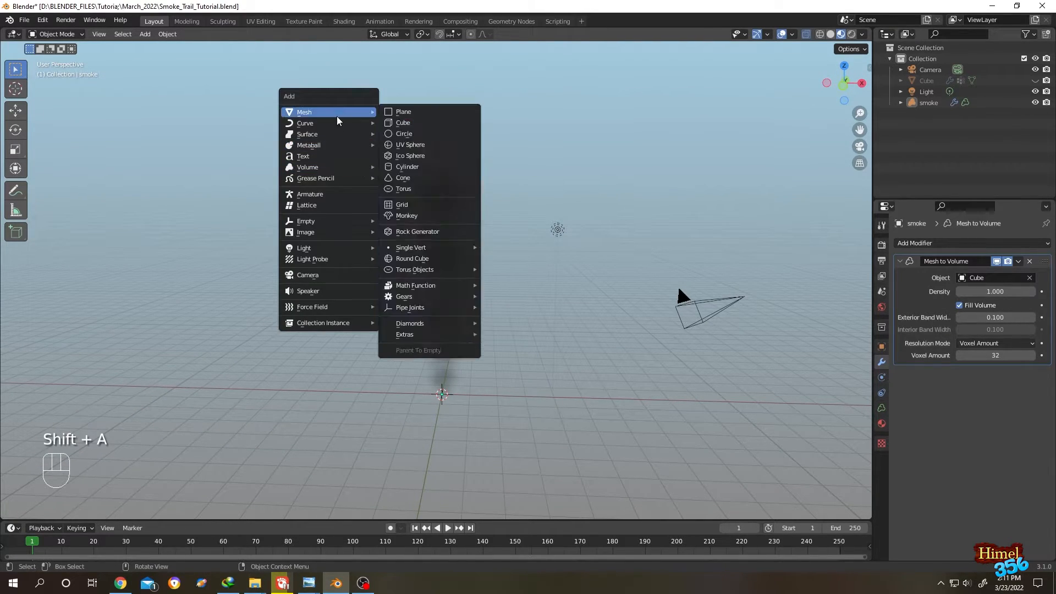
{"action": "mouse_move", "coordinate": [342, 122]}
{"action": "left_click", "coordinate": [410, 123]}
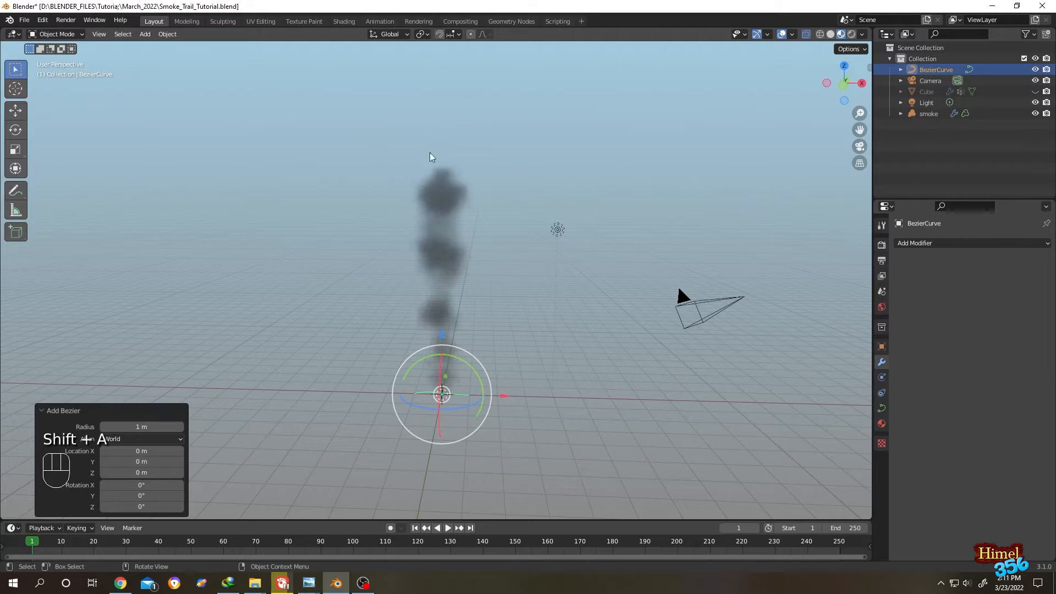
{"action": "left_click", "coordinate": [533, 242]}
{"action": "left_click", "coordinate": [942, 71]}
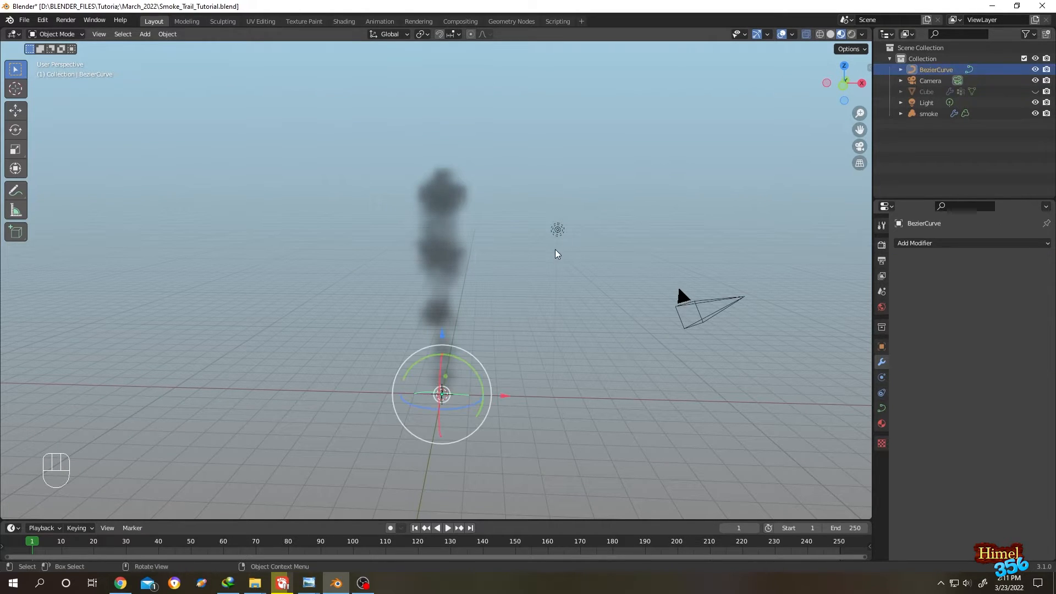
{"action": "key", "text": "Tab"}
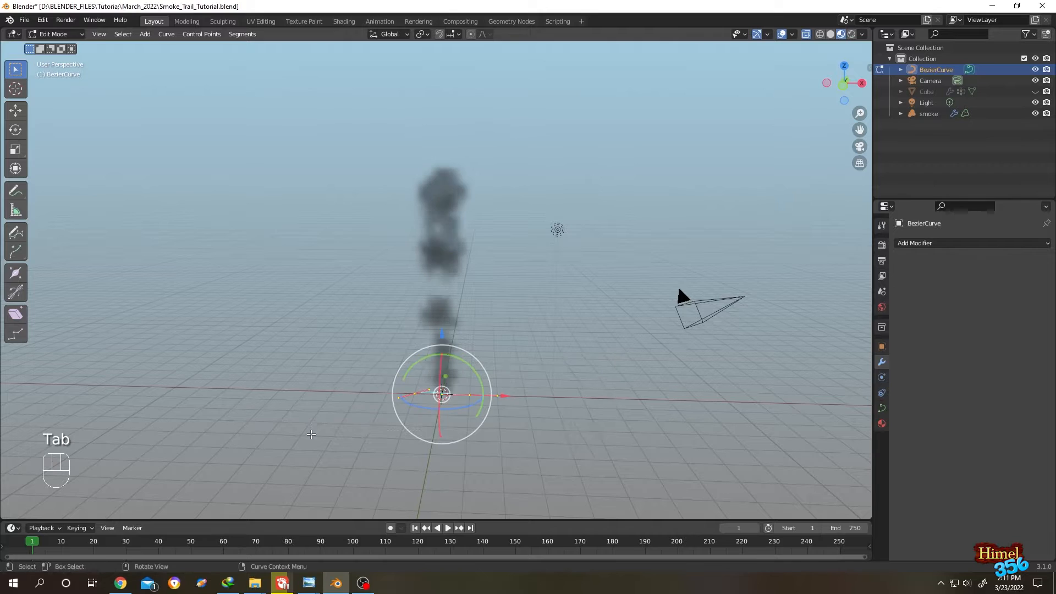
{"action": "key", "text": "x"}
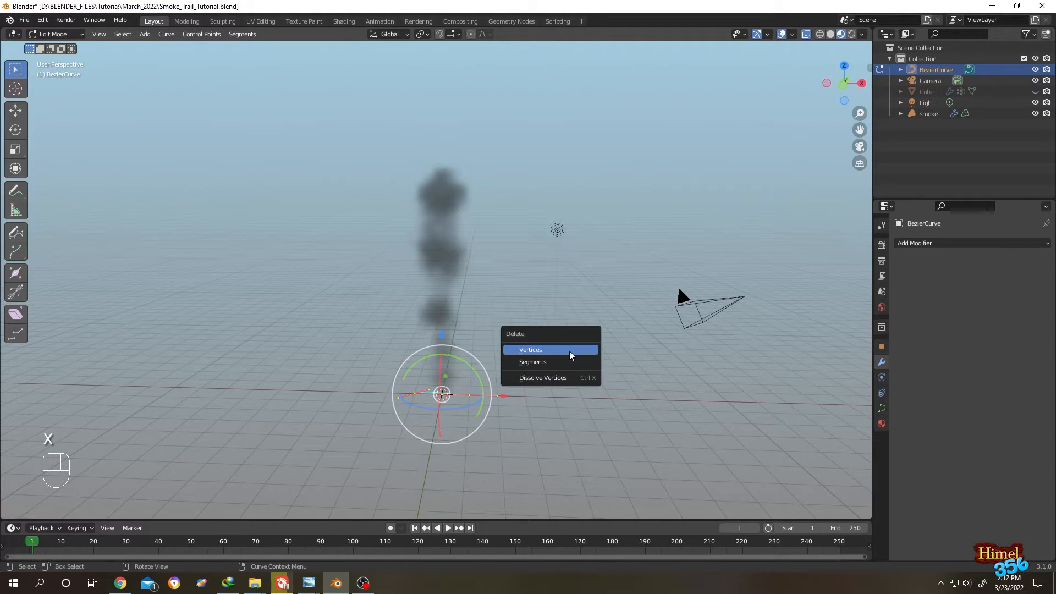
{"action": "left_click", "coordinate": [575, 351]}
Step: Draw a wavy S-shaped curve freehand in front view, crossing the smoke column from low left to upper right, and return to Object Mode
{"action": "key", "text": "KP_1"}
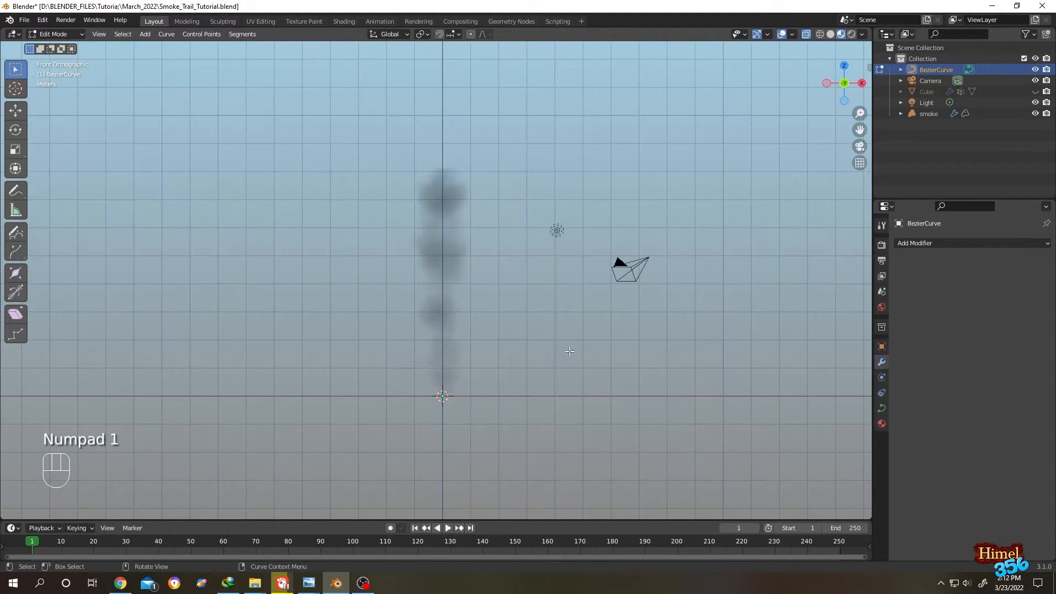
{"action": "left_click", "coordinate": [16, 231]}
{"action": "mouse_move", "coordinate": [180, 396]}
{"action": "left_mouse_down"}
{"action": "mouse_move", "coordinate": [248, 294]}
{"action": "mouse_move", "coordinate": [500, 330]}
{"action": "mouse_move", "coordinate": [765, 234]}
{"action": "left_mouse_up"}
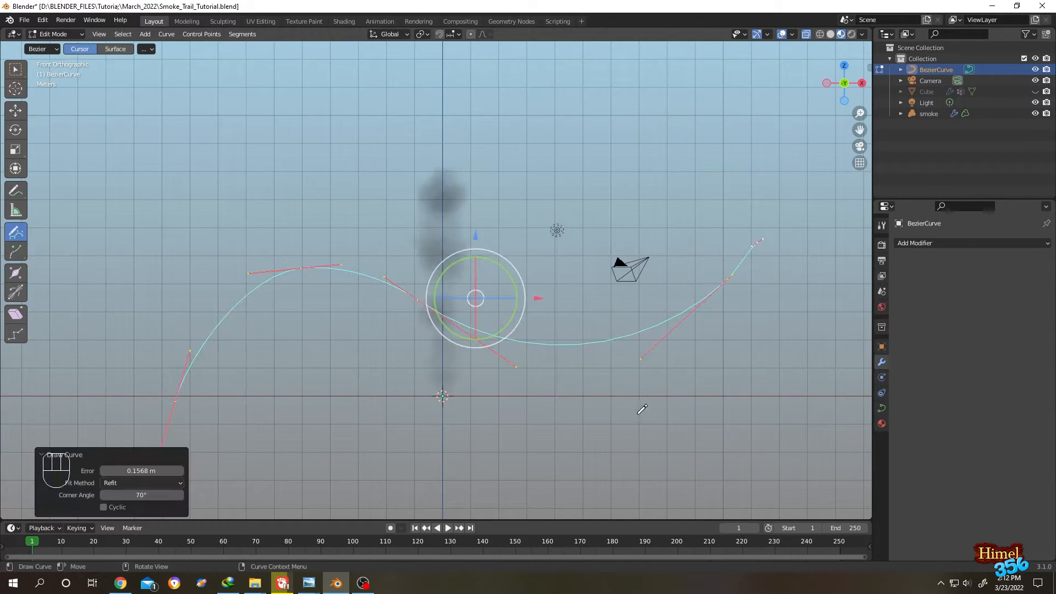
{"action": "key", "text": "Tab"}
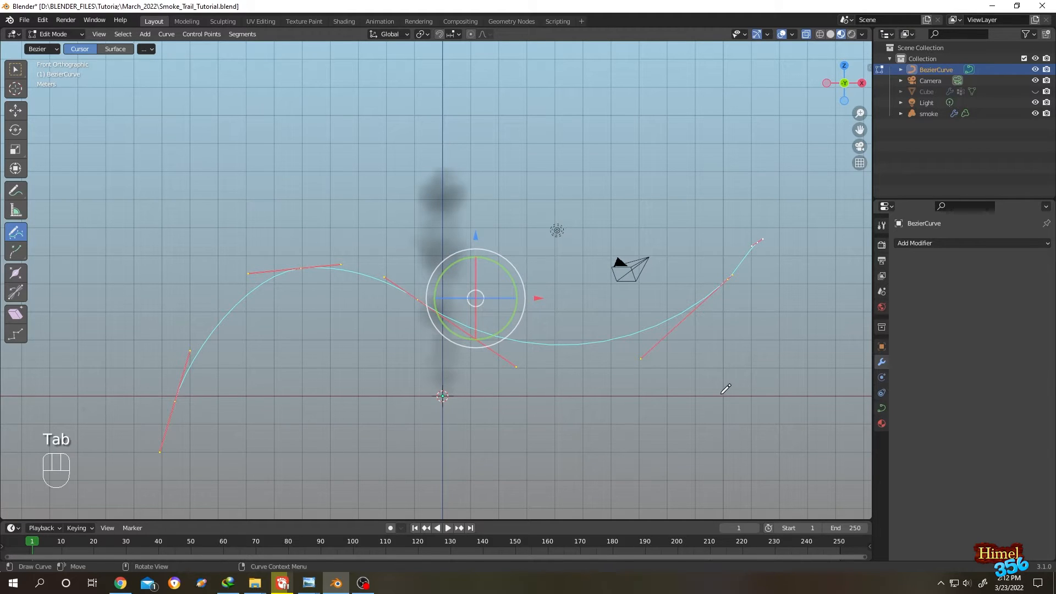
{"action": "key", "text": "Tab"}
{"action": "middle_click_drag", "start_coordinate": [721, 394], "coordinate": [651, 192]}
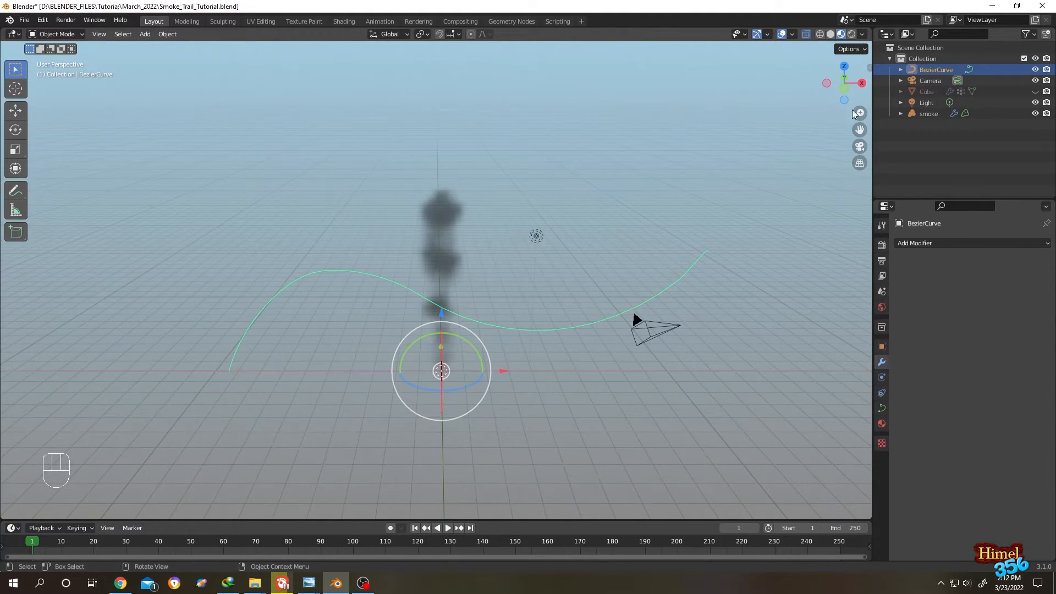
Step: Unhide Cube and add a Curve modifier to it with BezierCurve as the curve object and Z as the deform axis
{"action": "left_click", "coordinate": [1035, 91]}
{"action": "left_click", "coordinate": [928, 92]}
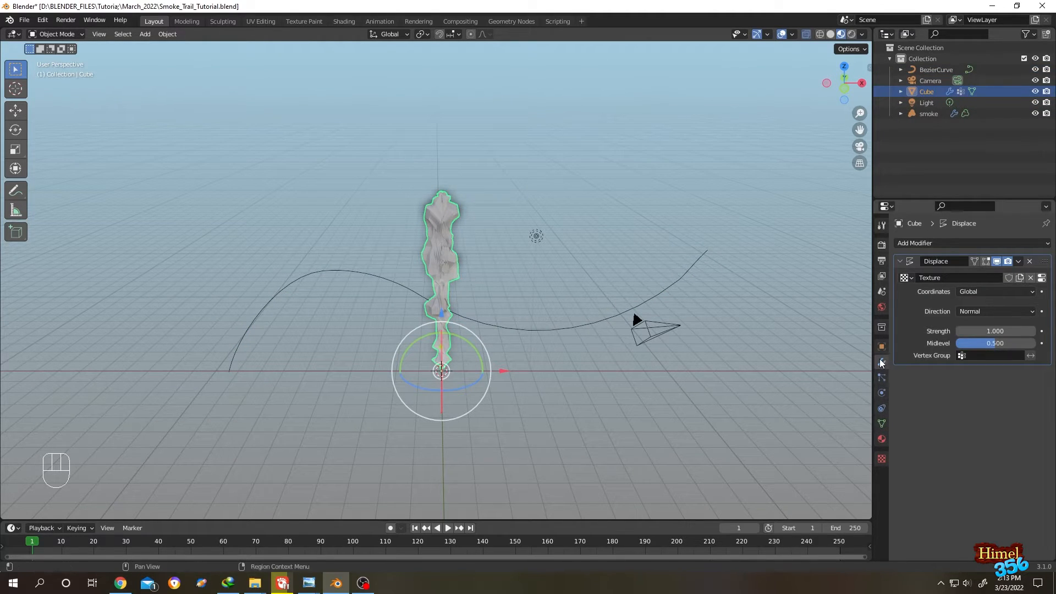
{"action": "left_click", "coordinate": [956, 246]}
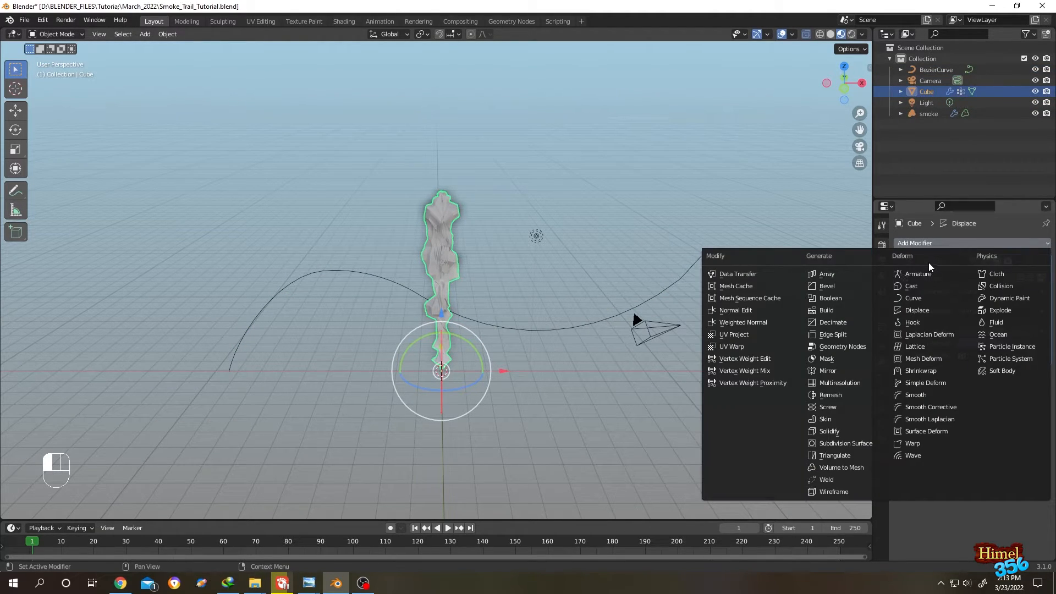
{"action": "left_click", "coordinate": [913, 299]}
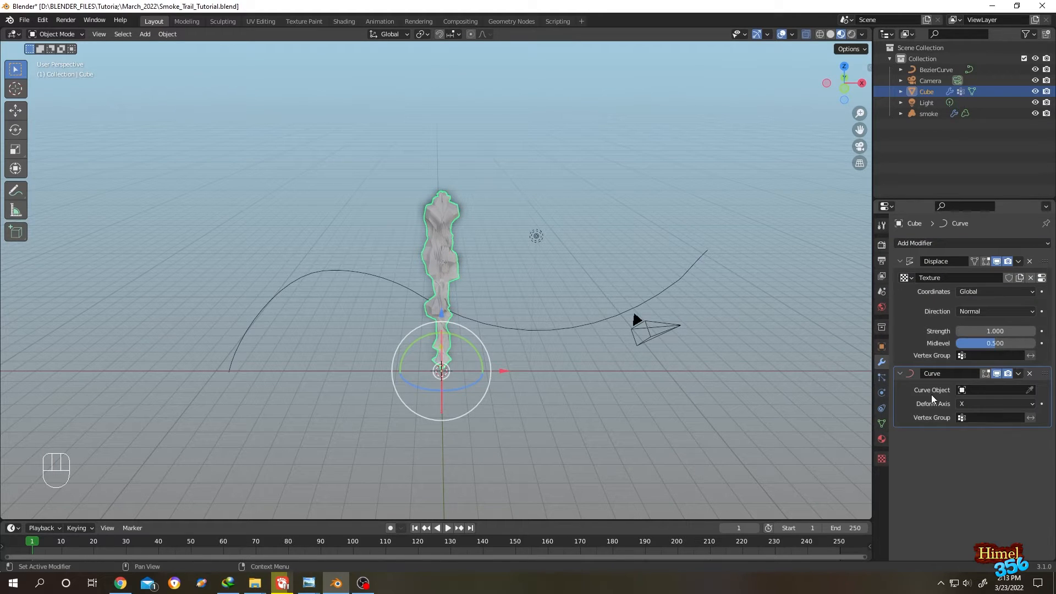
{"action": "left_click", "coordinate": [1029, 390]}
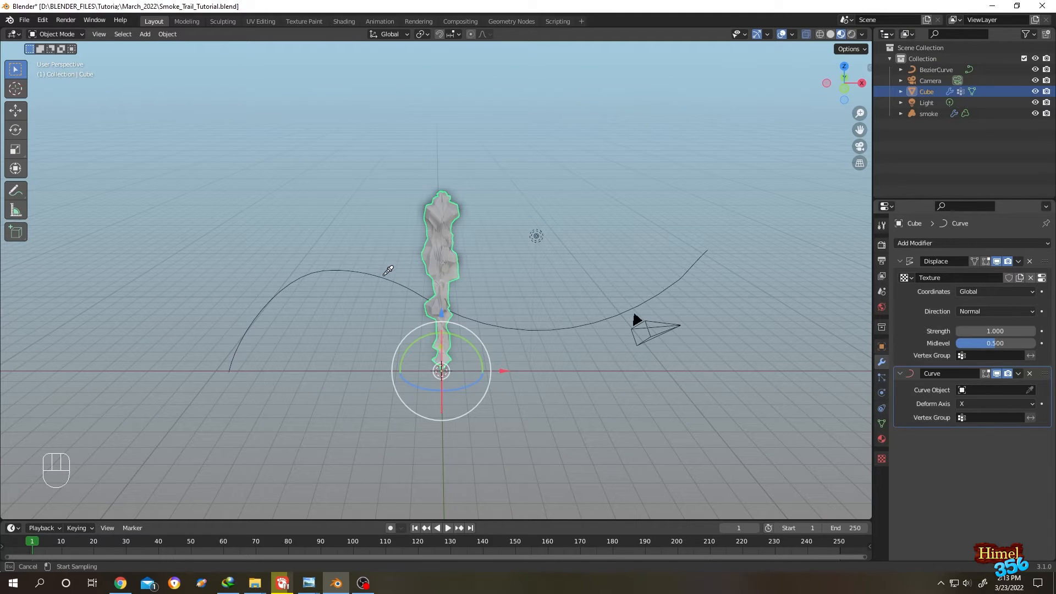
{"action": "left_click", "coordinate": [385, 275]}
{"action": "left_click_drag", "start_coordinate": [966, 404], "coordinate": [972, 443]}
Step: Change the Curve modifier's deform axis to -Z and slide Cube along global Z until its narrow tip meets the curve's start
{"action": "key", "text": "g"}
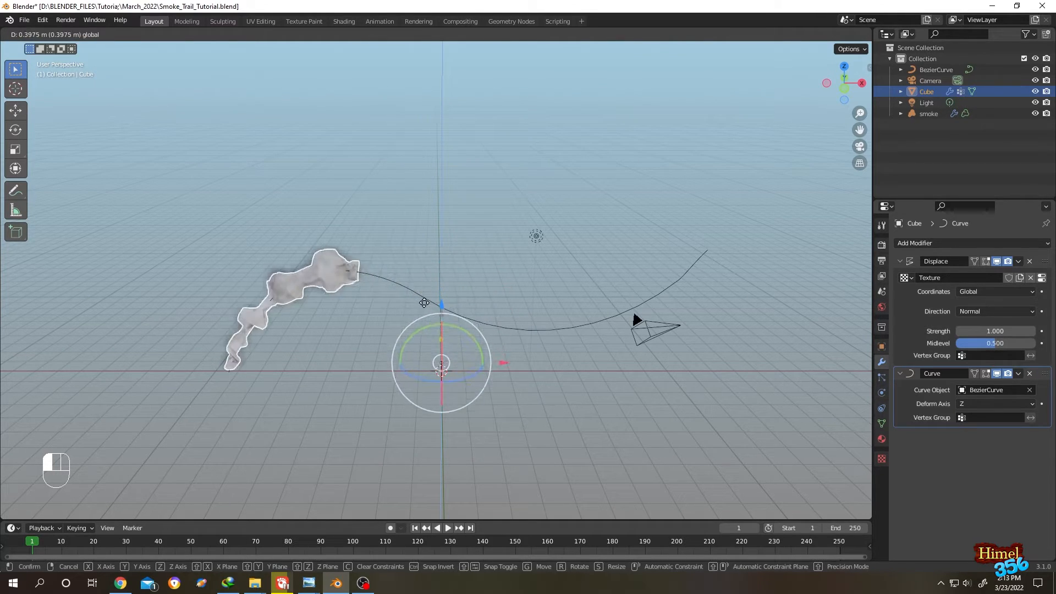
{"action": "left_click", "coordinate": [424, 302]}
{"action": "left_click", "coordinate": [971, 403]}
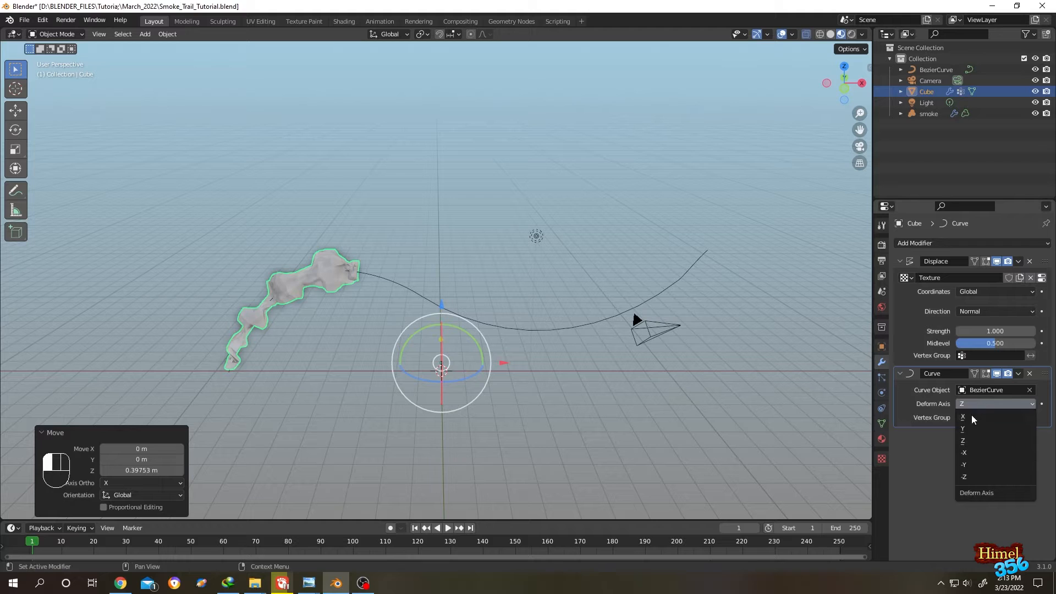
{"action": "left_click", "coordinate": [971, 478]}
{"action": "left_click_drag", "start_coordinate": [441, 304], "coordinate": [425, 440]}
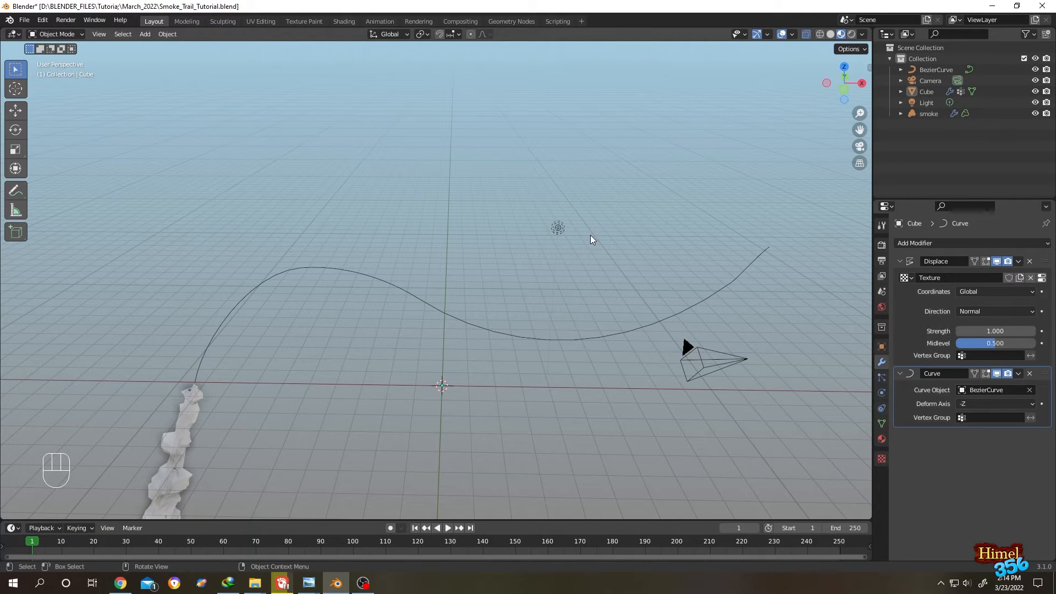
Step: Hide Cube in the viewport and disable it in renders
{"action": "left_click", "coordinate": [1035, 91]}
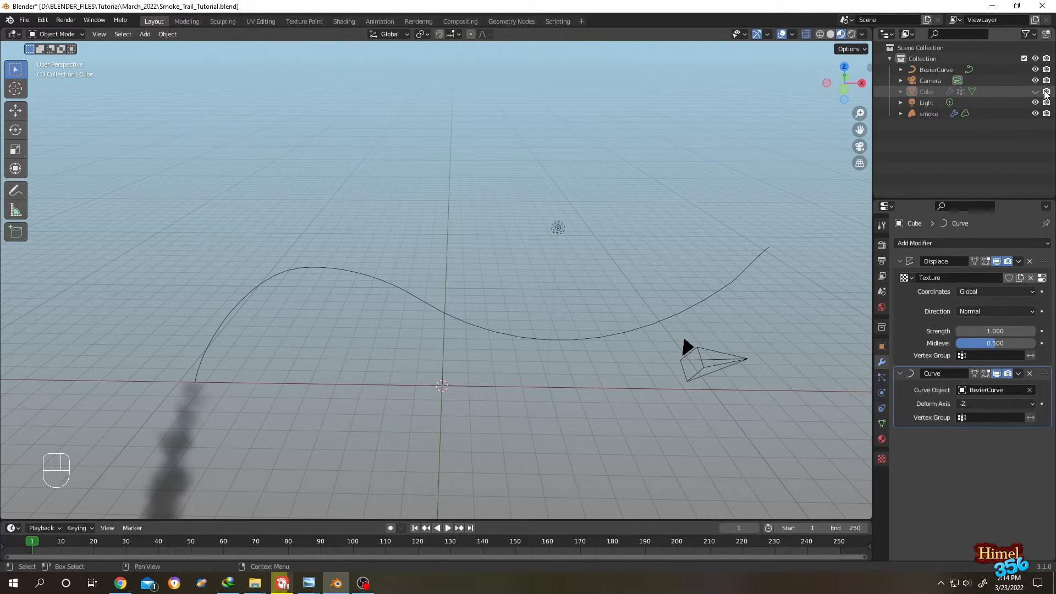
{"action": "scroll", "coordinate": [194, 389], "scroll_direction": "down", "scroll_amount": 2}
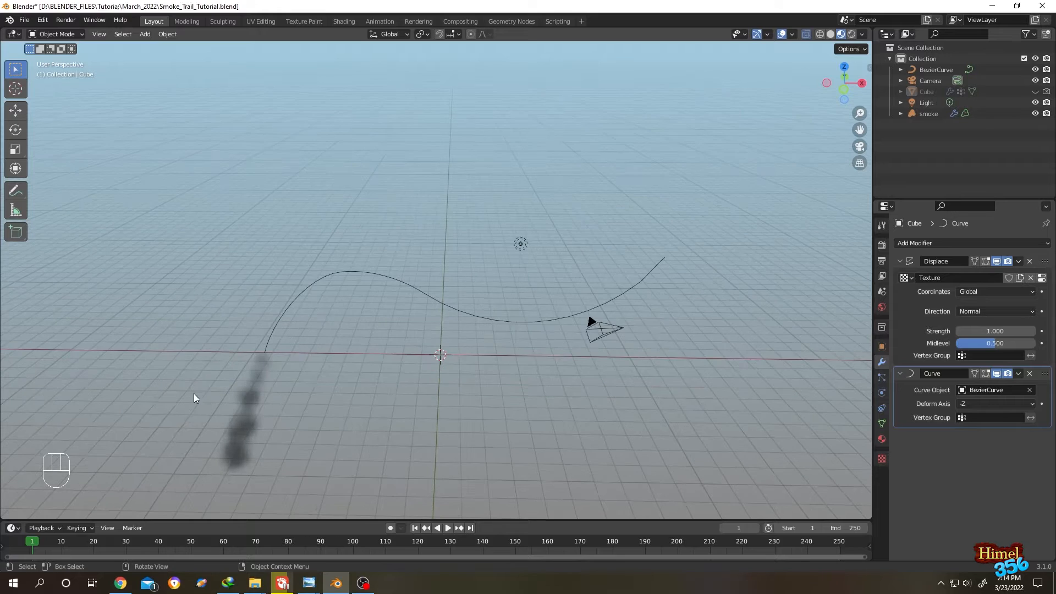
Step: Add a point light at the world origin and rename it Head
{"action": "scroll", "coordinate": [258, 353], "scroll_direction": "up", "scroll_amount": 1}
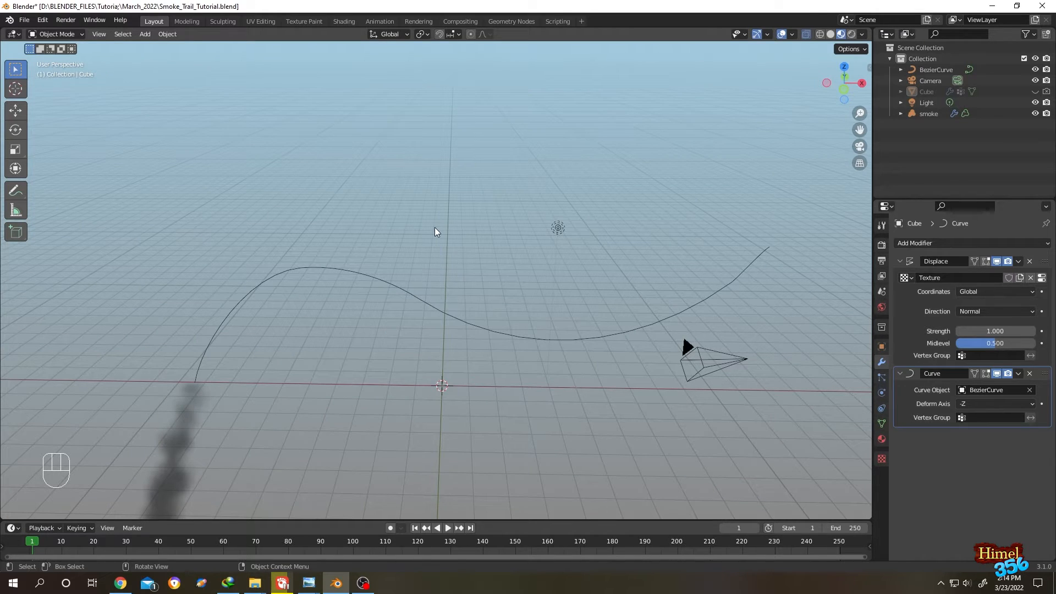
{"action": "key", "text": "shift+a"}
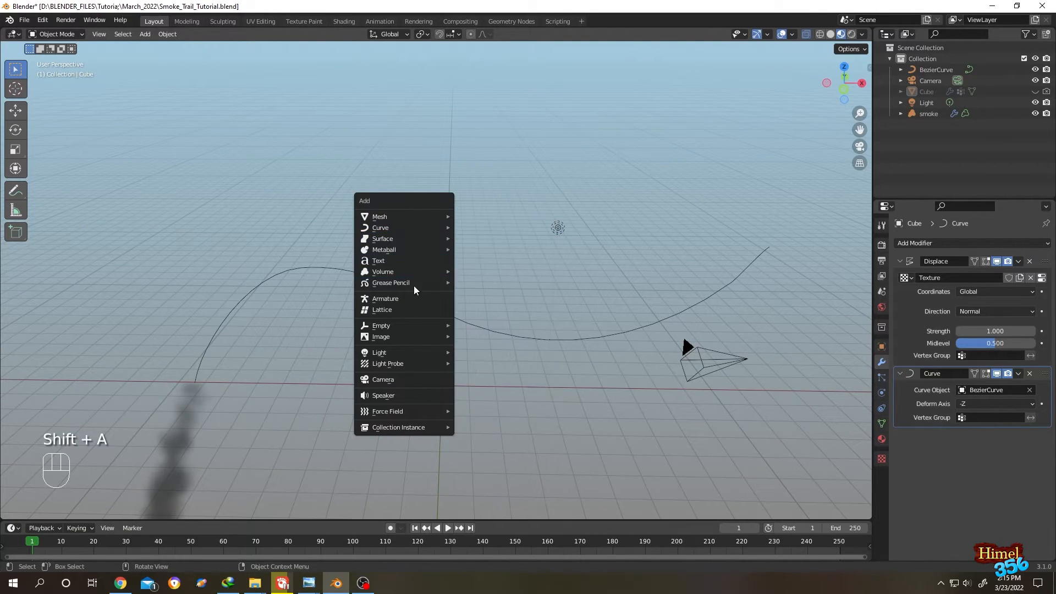
{"action": "mouse_move", "coordinate": [415, 352]}
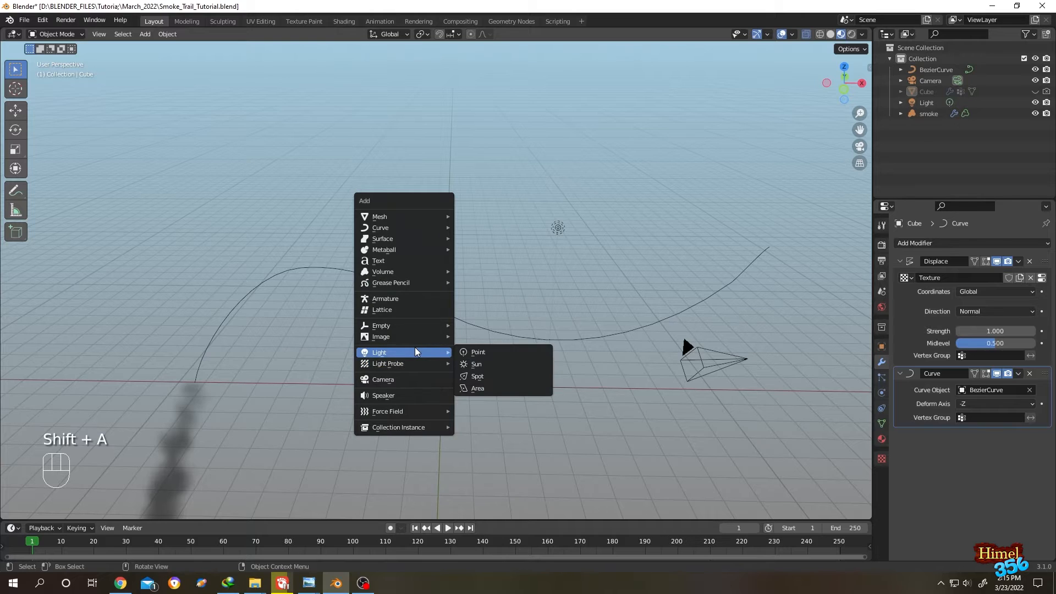
{"action": "left_click", "coordinate": [479, 351]}
{"action": "key", "text": "ctrl+z"}
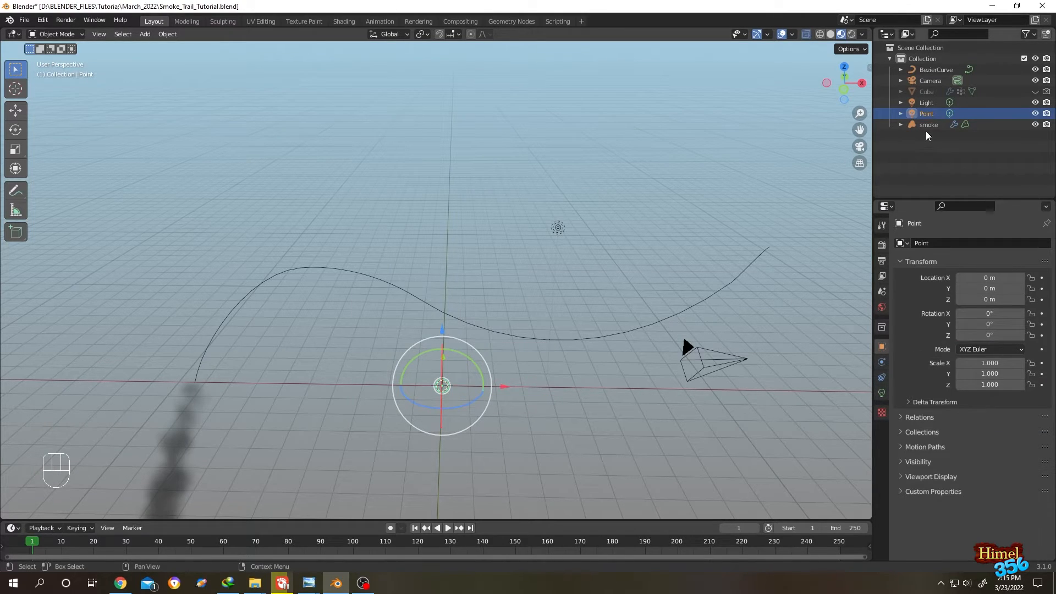
{"action": "left_click", "coordinate": [926, 114]}
{"action": "double_click", "coordinate": [926, 114]}
{"action": "key", "text": "BackSpace"}
{"action": "type", "text": "Hea"}
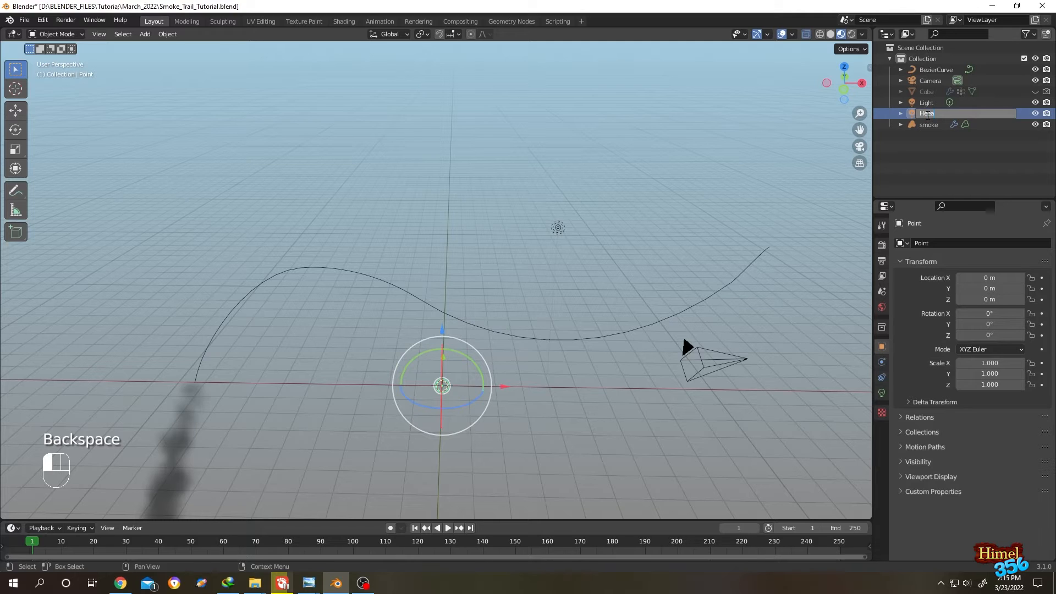
{"action": "type", "text": "d"}
{"action": "key", "text": "Return"}
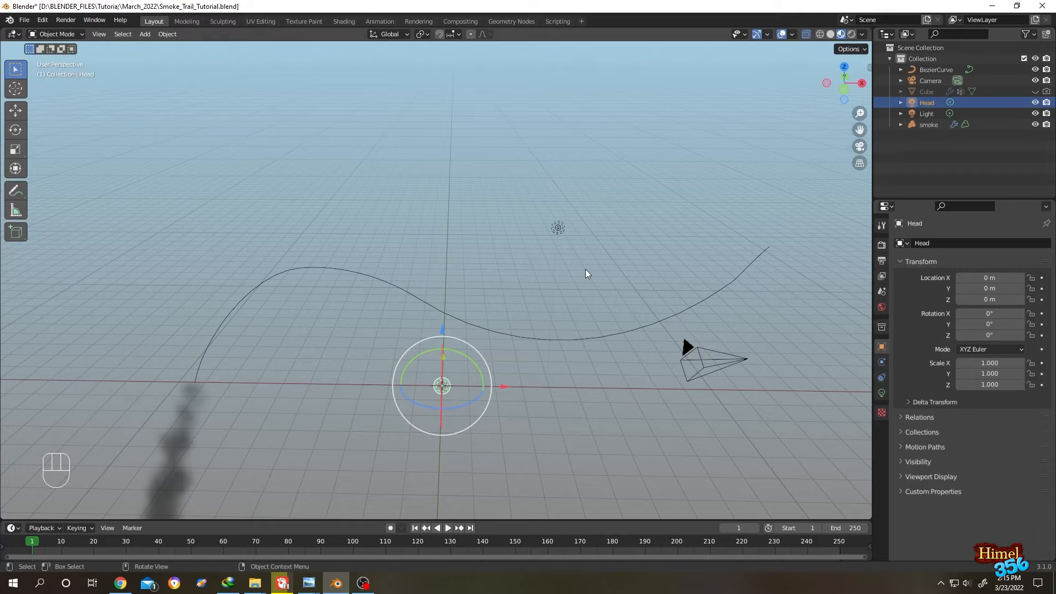
Step: Add a Copy Location constraint to the Head light with Cube as its target
{"action": "left_click", "coordinate": [882, 378]}
{"action": "left_click", "coordinate": [960, 244]}
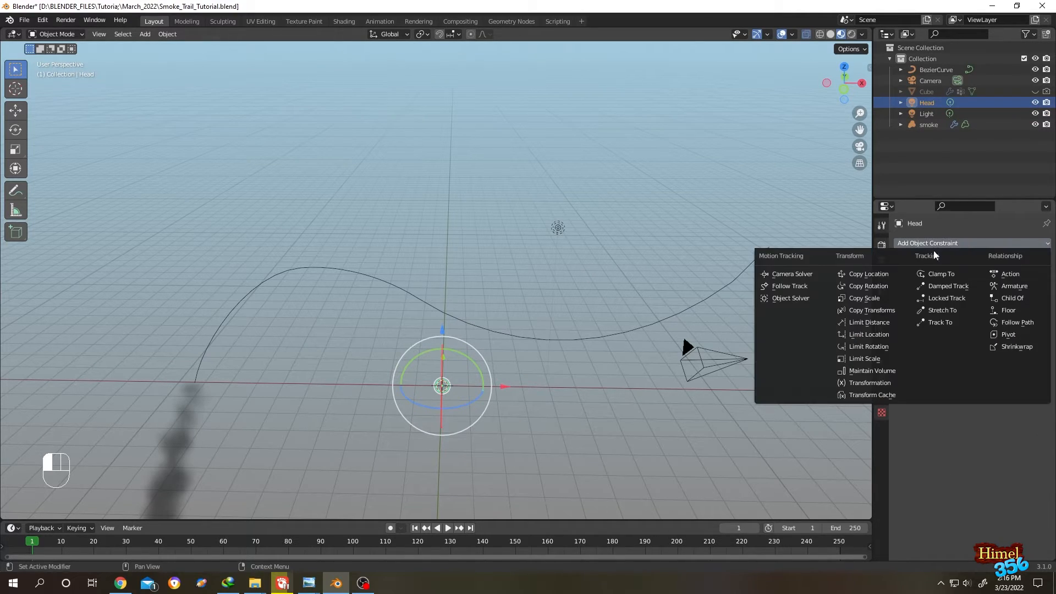
{"action": "left_click", "coordinate": [868, 274]}
{"action": "left_click", "coordinate": [1030, 278]}
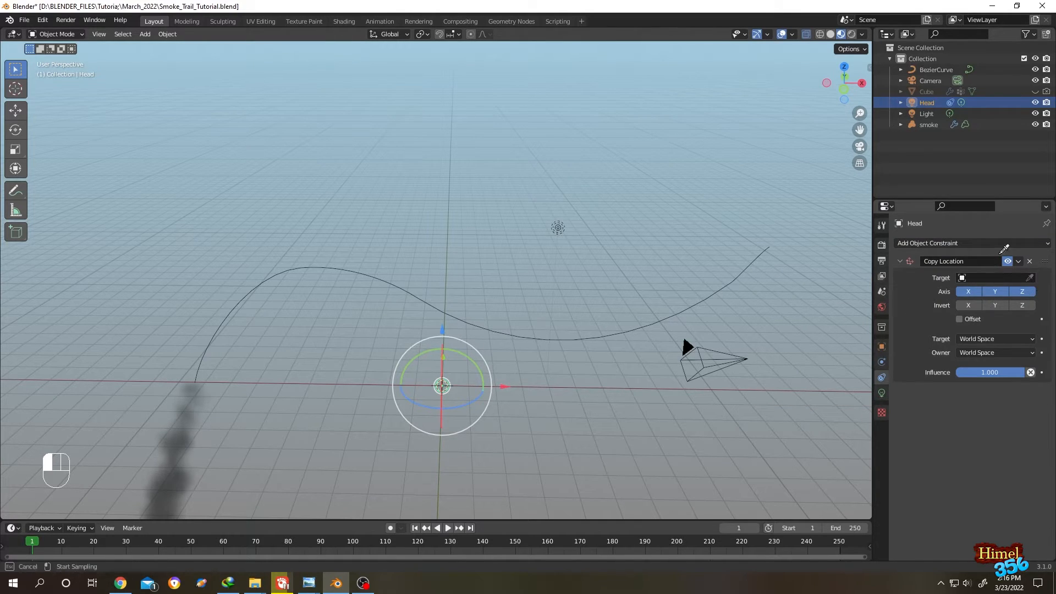
{"action": "left_click", "coordinate": [927, 91]}
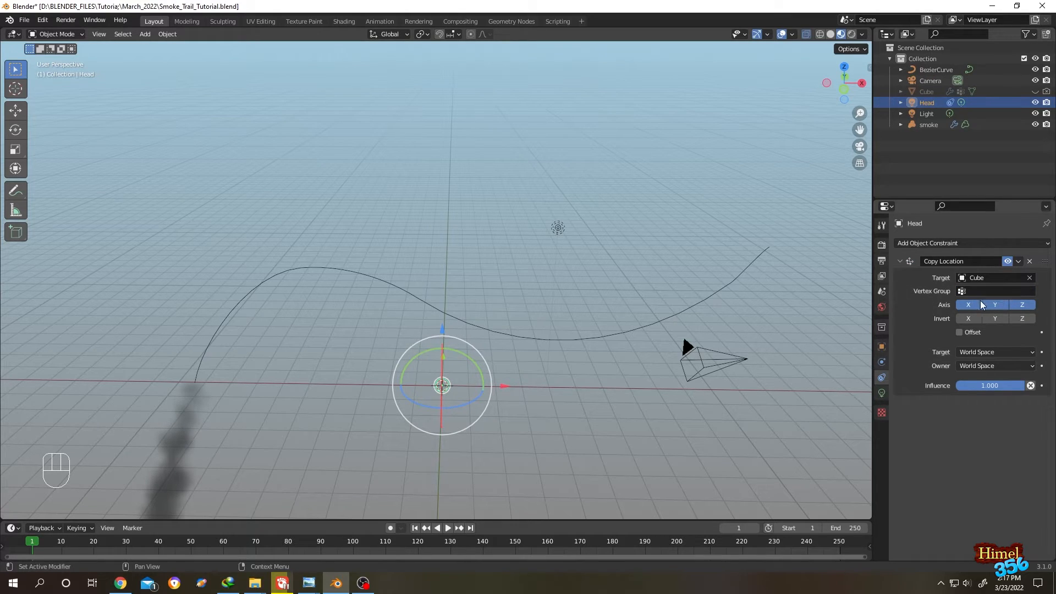
Step: Unhide Cube, examine its narrow tip and Head vertex group in Edit Mode, and return to Object Mode with Cube hidden
{"action": "left_click", "coordinate": [1035, 91]}
{"action": "left_click", "coordinate": [925, 92]}
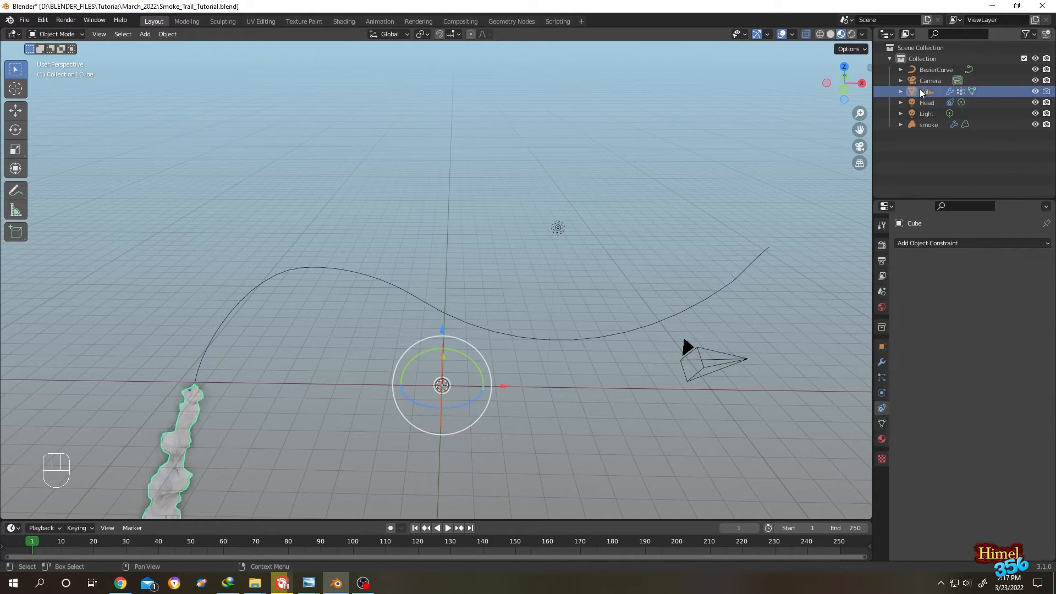
{"action": "key", "text": "Tab"}
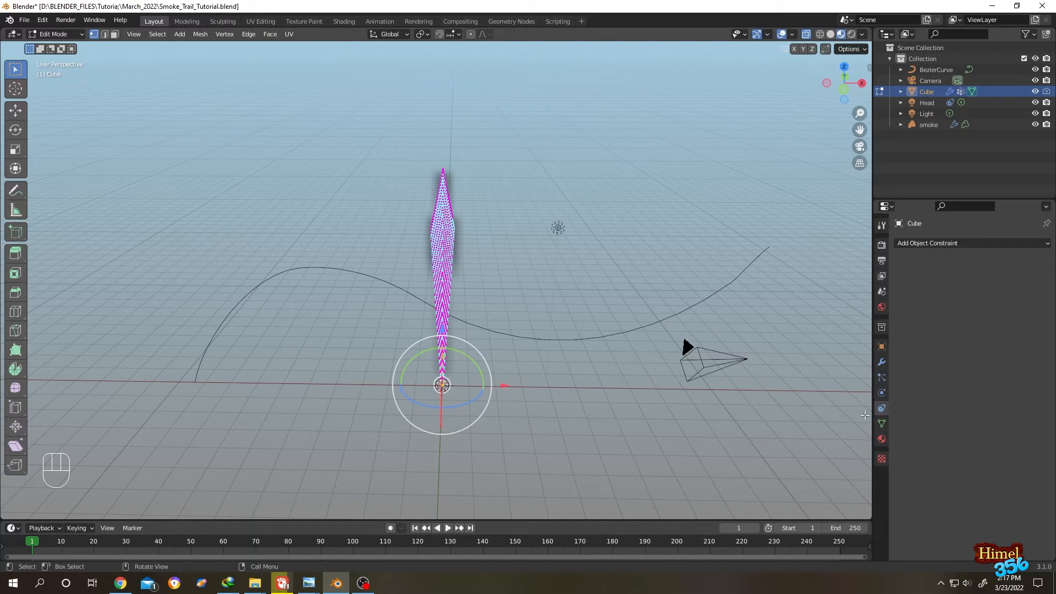
{"action": "left_click", "coordinate": [881, 424]}
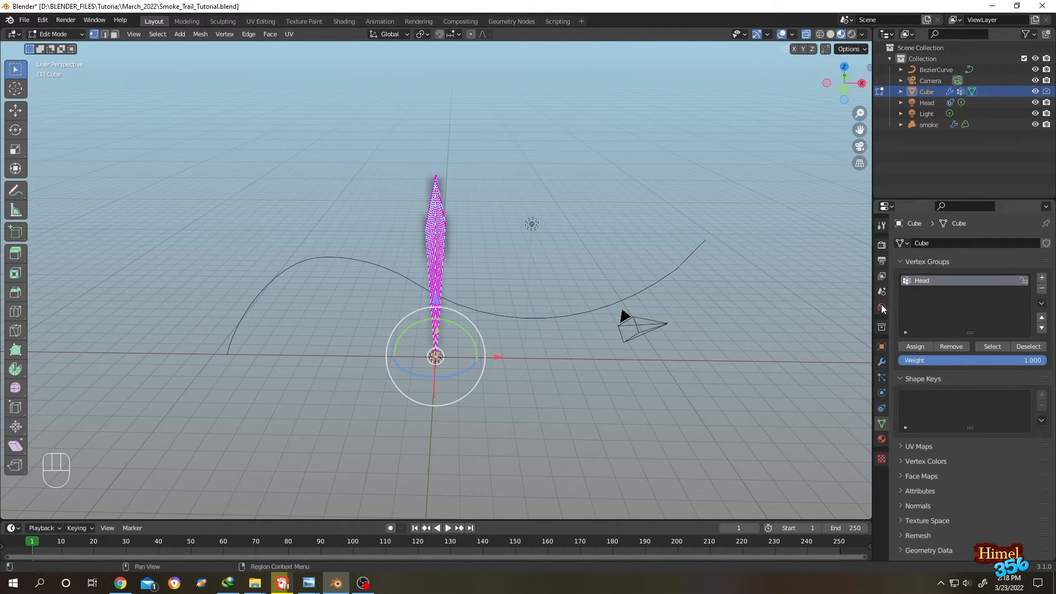
{"action": "scroll", "coordinate": [466, 374], "scroll_direction": "up", "scroll_amount": 3}
{"action": "middle_click_drag", "start_coordinate": [466, 374], "coordinate": [445, 275], "text": "shift"}
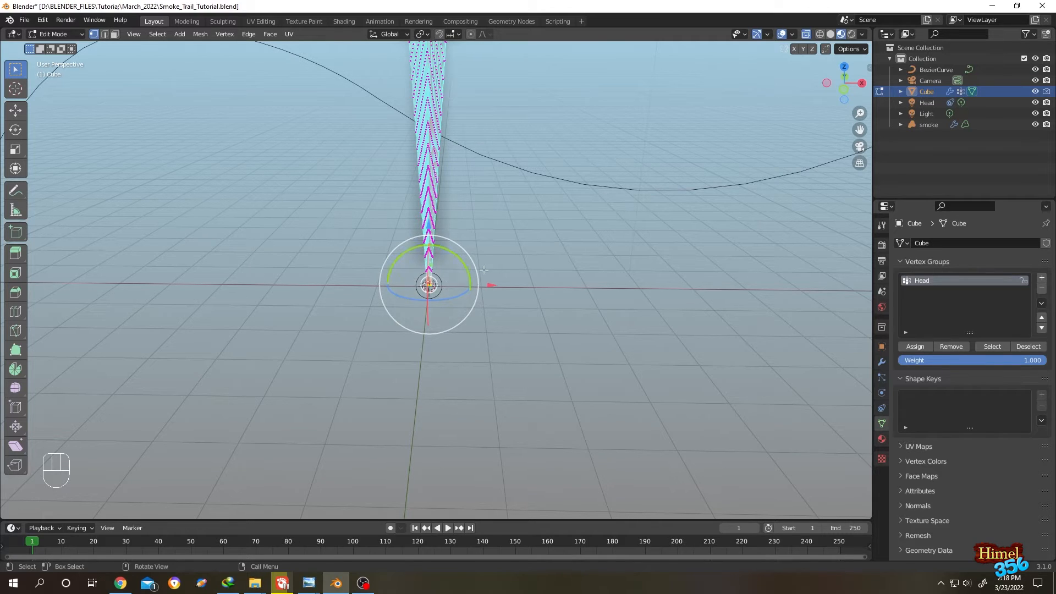
{"action": "key", "text": "Tab"}
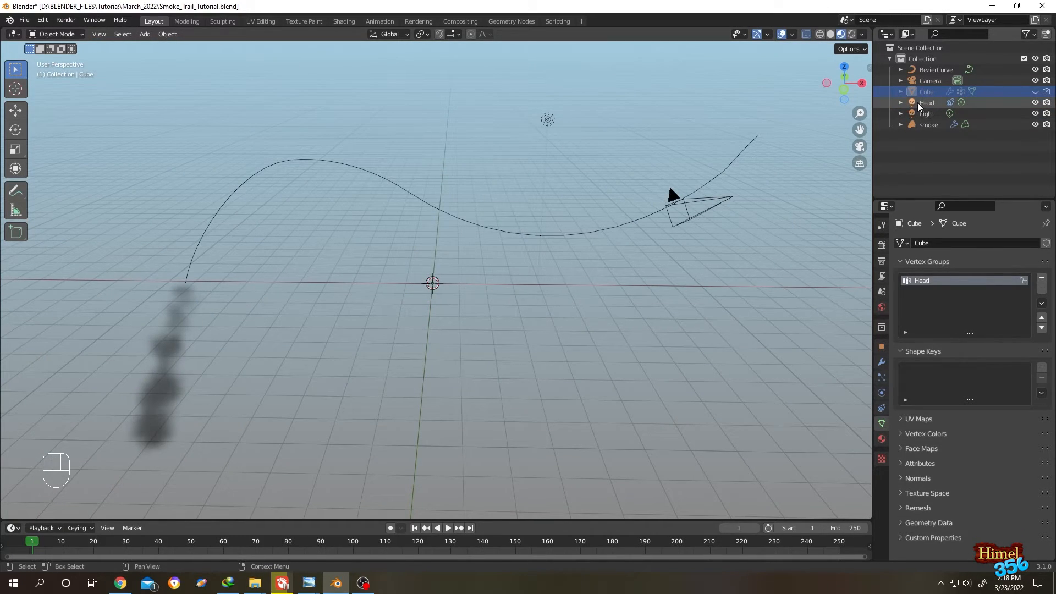
Step: Set the vertex group of the Head light's Copy Location constraint to Head
{"action": "left_click", "coordinate": [918, 105]}
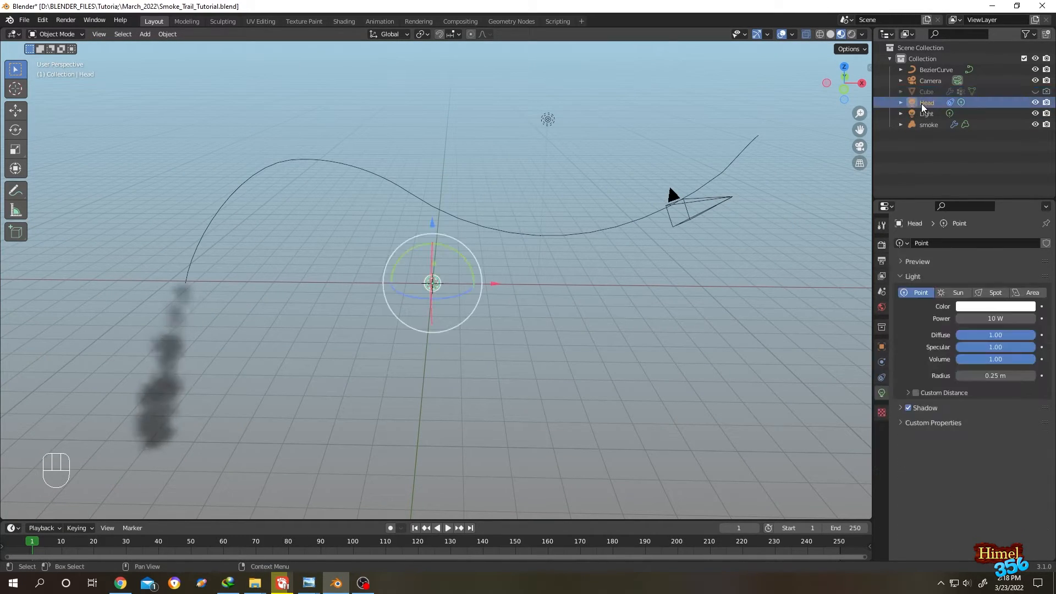
{"action": "left_click", "coordinate": [882, 377]}
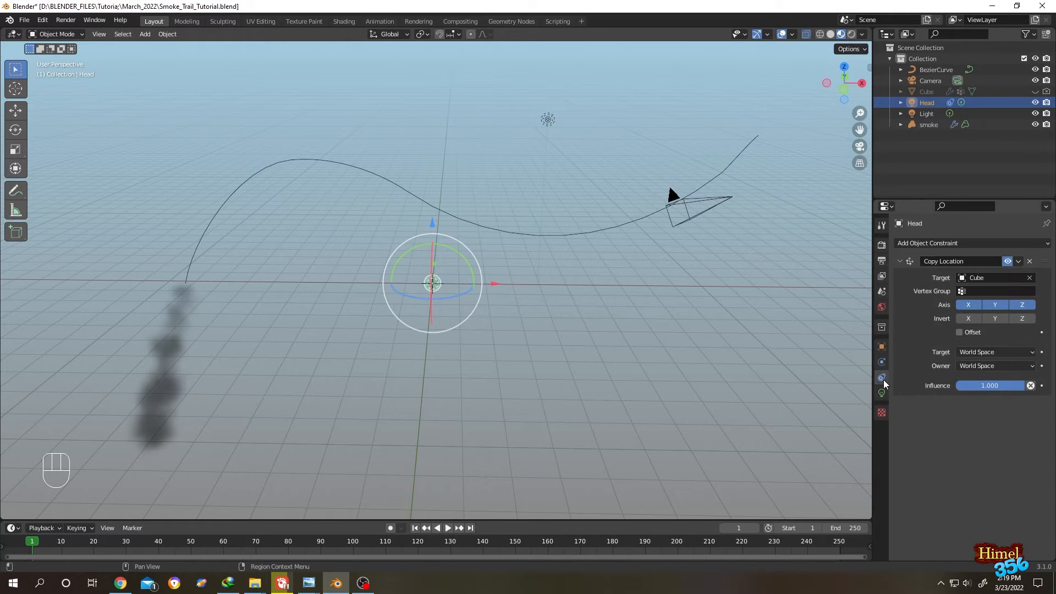
{"action": "left_click", "coordinate": [987, 291]}
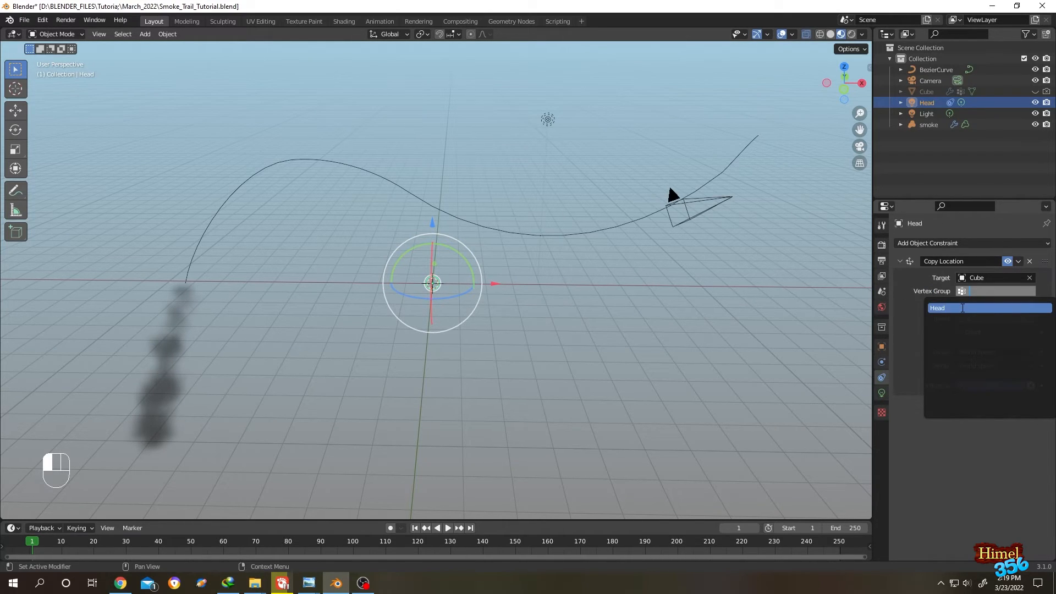
{"action": "left_click", "coordinate": [963, 308]}
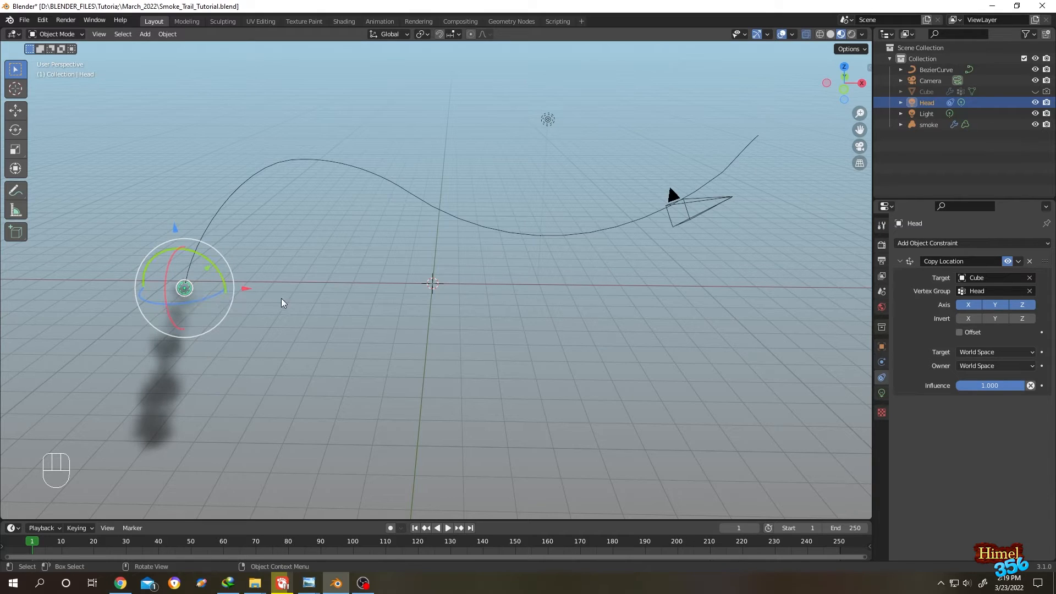
Step: Switch the viewport to rendered shading and set the Head light's color to orange, about hue 0.033 and saturation 0.961
{"action": "left_click", "coordinate": [852, 34]}
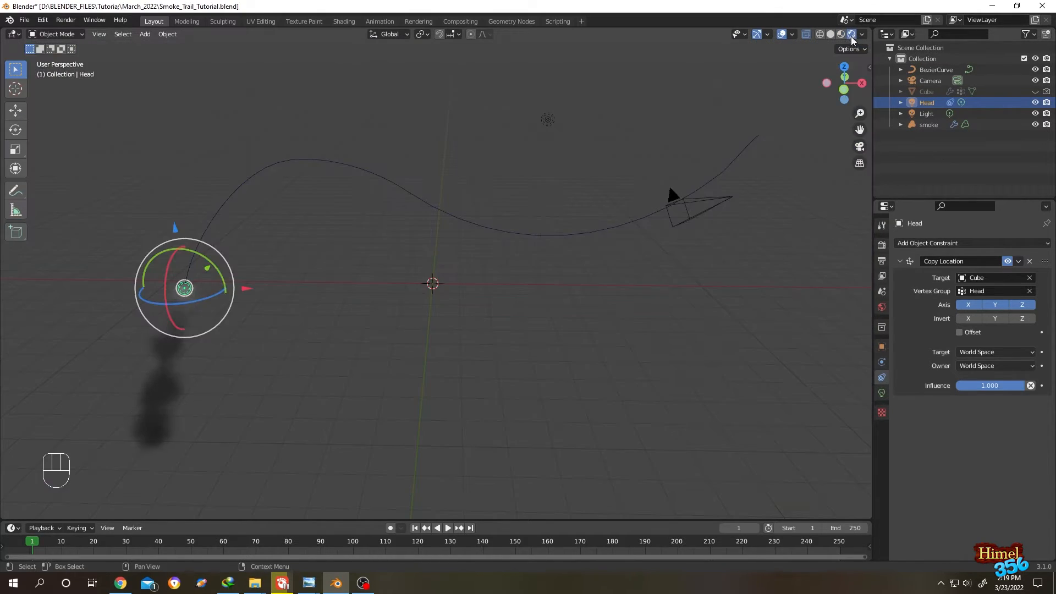
{"action": "left_click", "coordinate": [880, 394]}
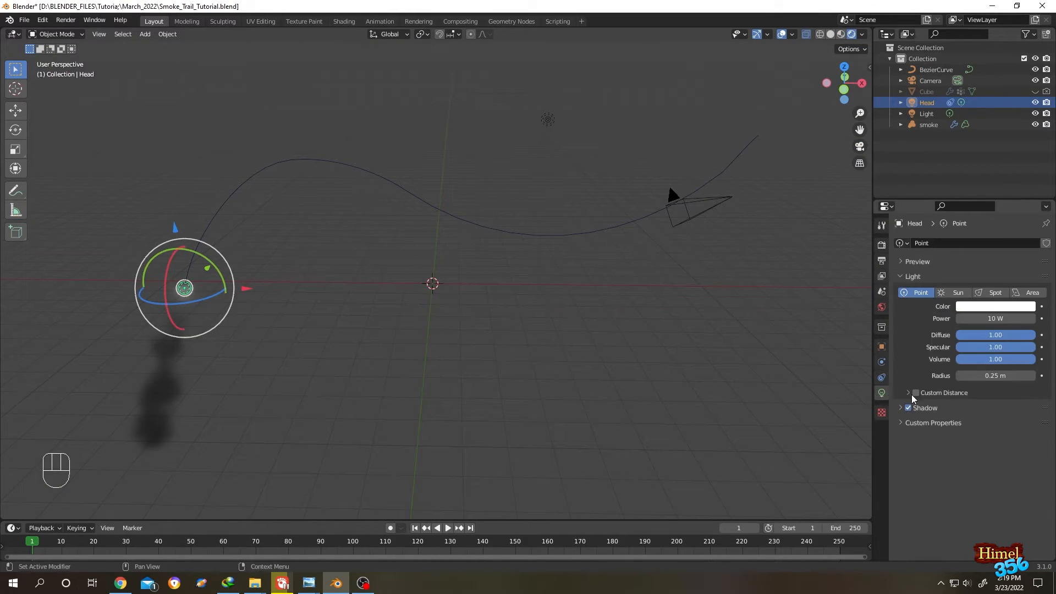
{"action": "left_click", "coordinate": [985, 307]}
{"action": "left_click_drag", "start_coordinate": [980, 205], "coordinate": [966, 229]}
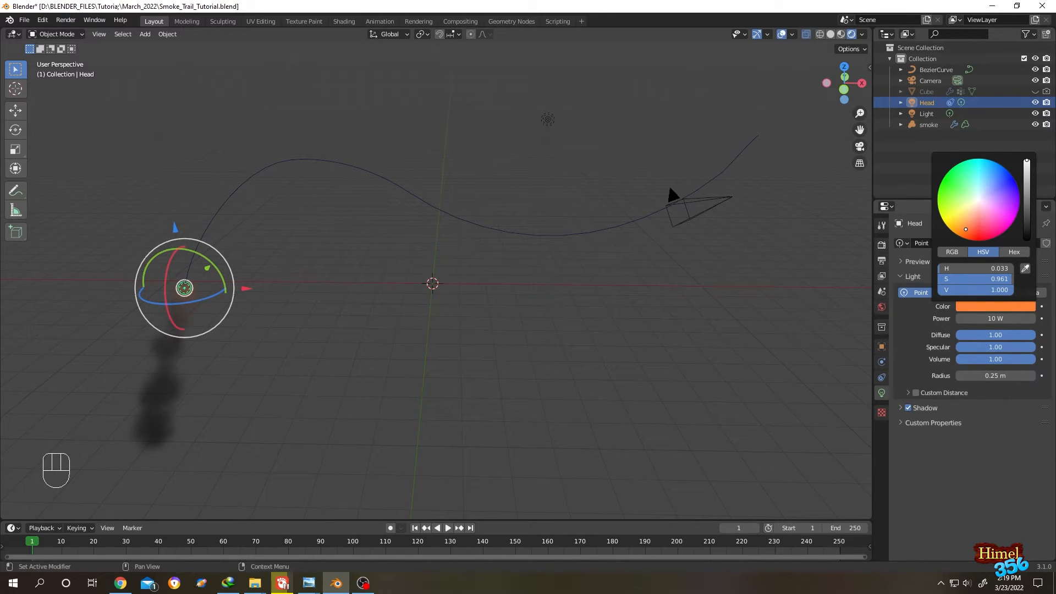
Step: Set the Head light's power to 300 W and deselect the light
{"action": "left_click", "coordinate": [991, 318]}
{"action": "key", "text": "BackSpace"}
{"action": "key", "text": "BackSpace"}
{"action": "type", "text": "50"}
{"action": "key", "text": "Return"}
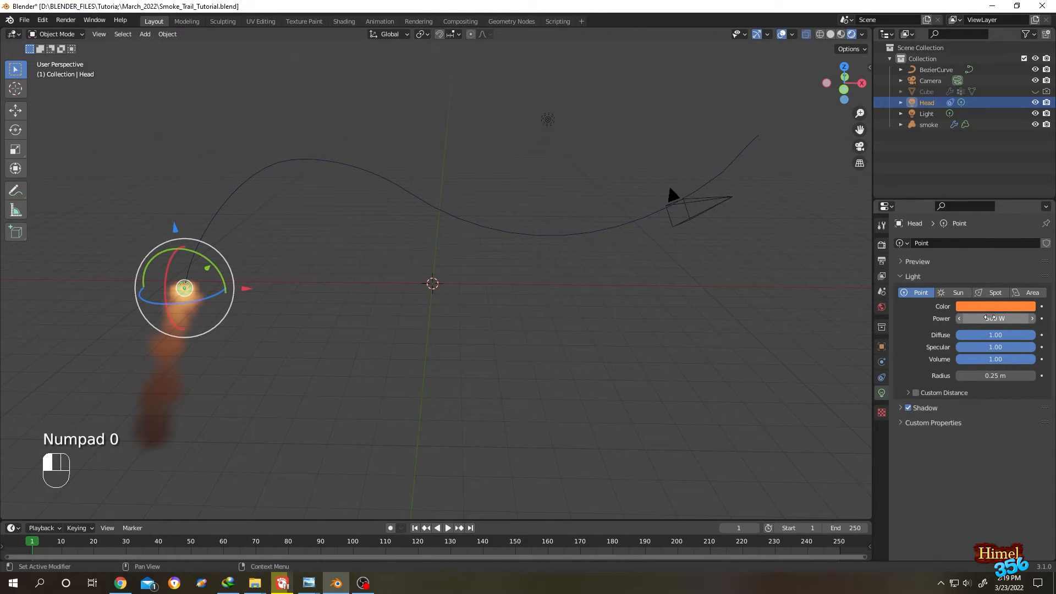
{"action": "left_click", "coordinate": [990, 318]}
{"action": "key", "text": "Return"}
{"action": "left_click", "coordinate": [164, 373]}
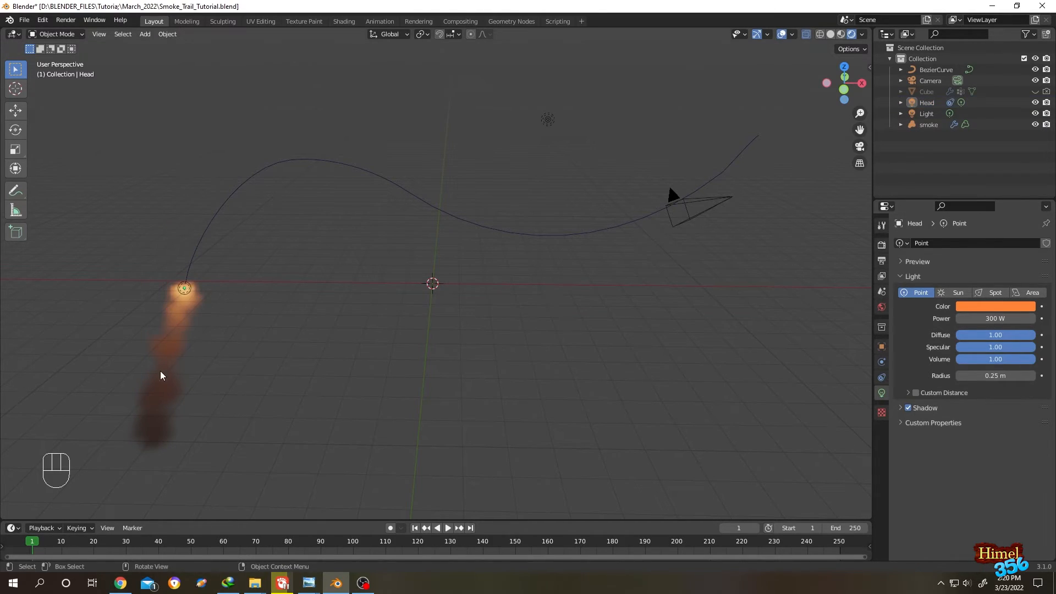
Step: Move the original Light sideways along X and raise it about 2.19 m along Z
{"action": "left_click", "coordinate": [560, 124]}
{"action": "left_click_drag", "start_coordinate": [560, 124], "coordinate": [824, 131]}
{"action": "scroll", "coordinate": [755, 147], "scroll_direction": "down", "scroll_amount": 2}
{"action": "left_click_drag", "start_coordinate": [667, 106], "coordinate": [672, 62]}
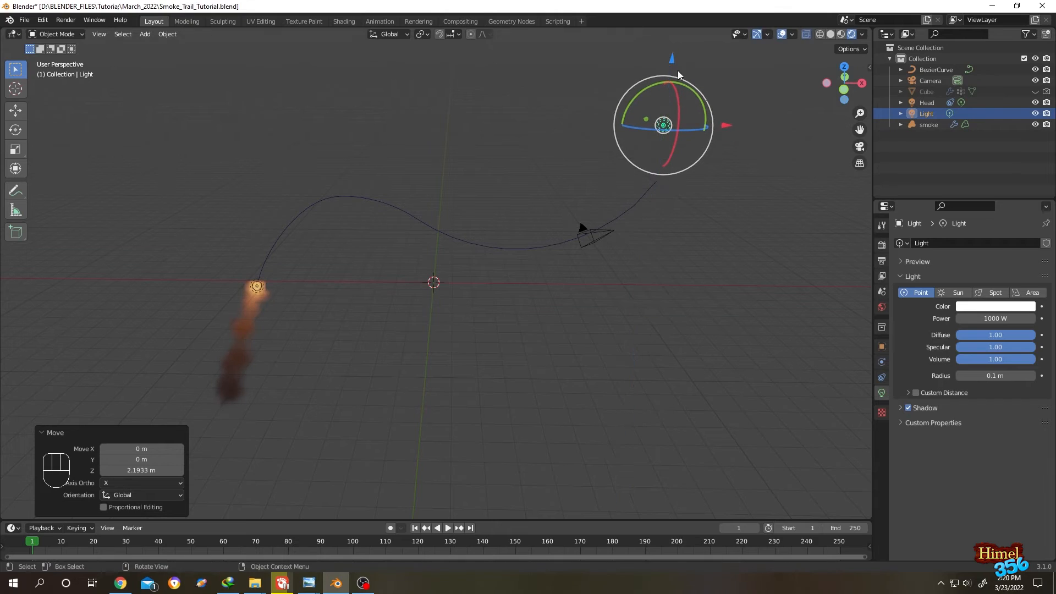
Step: Change the original Light to a Sun with strength 10
{"action": "left_click", "coordinate": [959, 292]}
{"action": "key", "text": "BackSpace"}
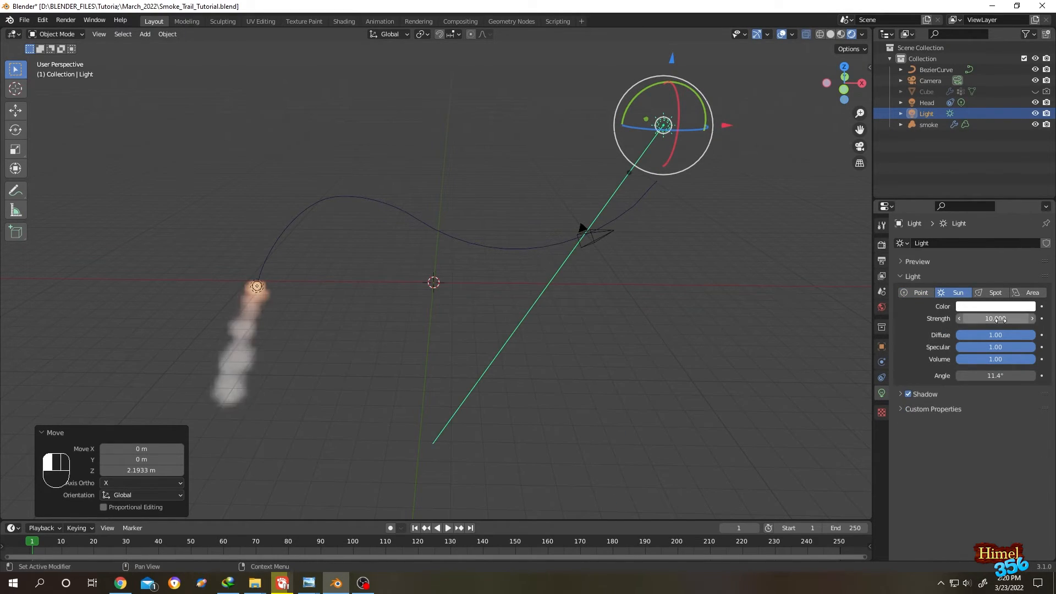
{"action": "left_click", "coordinate": [396, 354]}
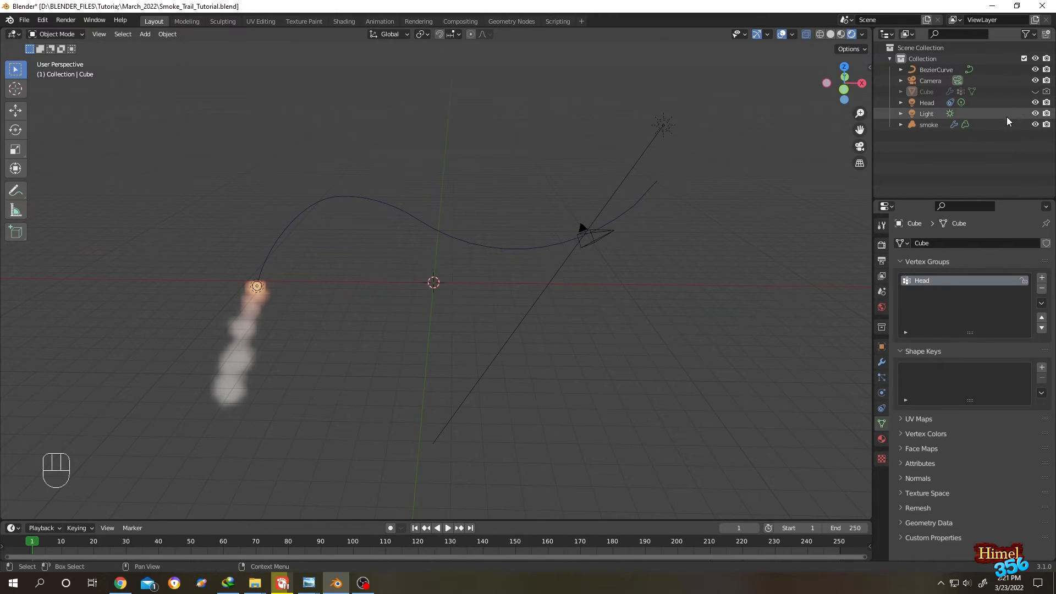
Step: Unhide and select Cube, enlarge the timeline, and insert a Location keyframe for Cube at frame 1
{"action": "left_click", "coordinate": [1035, 91]}
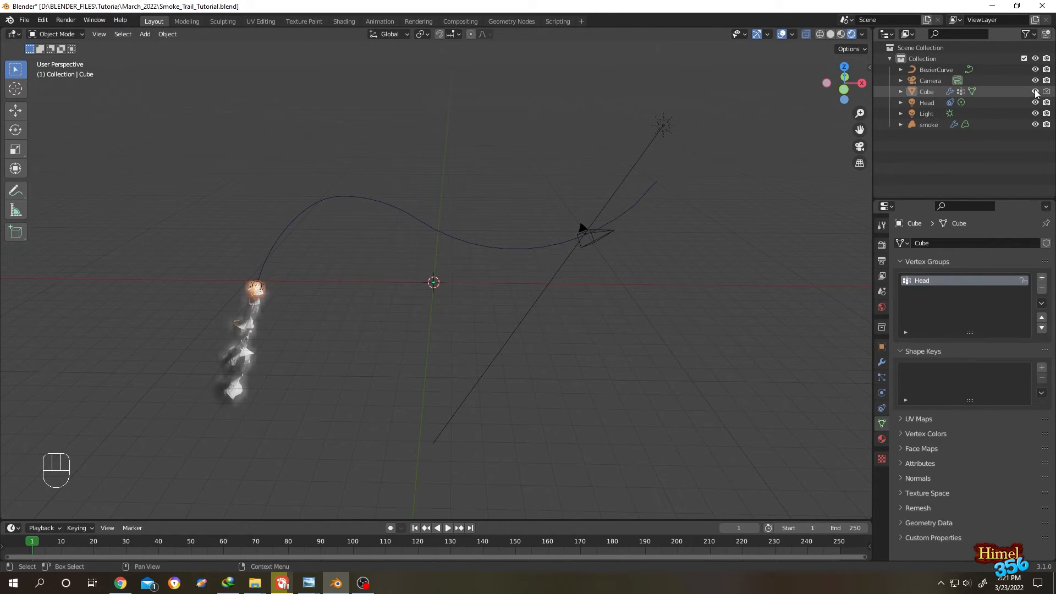
{"action": "left_click", "coordinate": [927, 92]}
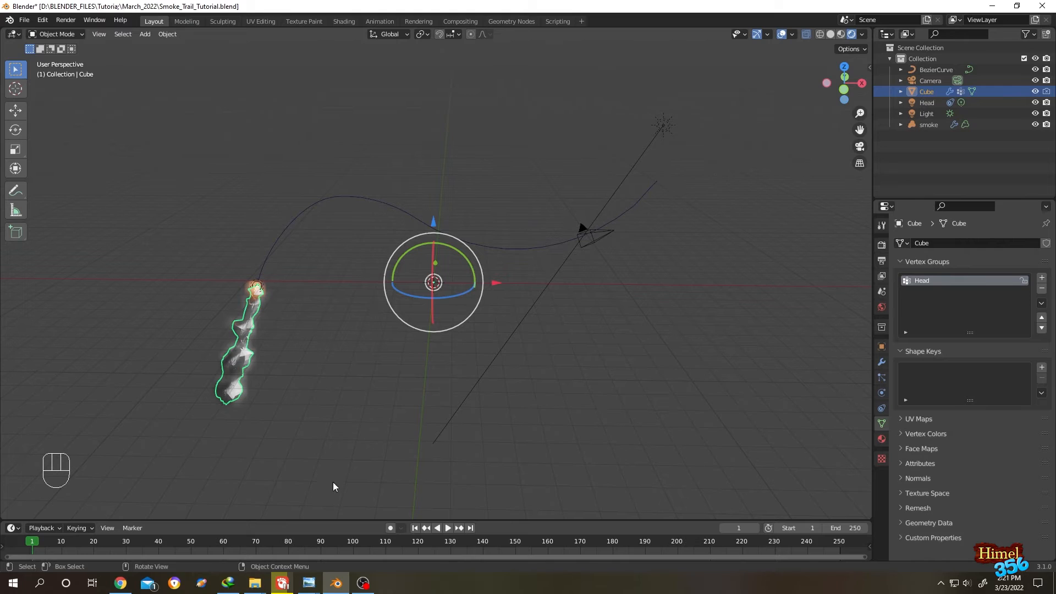
{"action": "left_click_drag", "start_coordinate": [331, 519], "coordinate": [340, 379]}
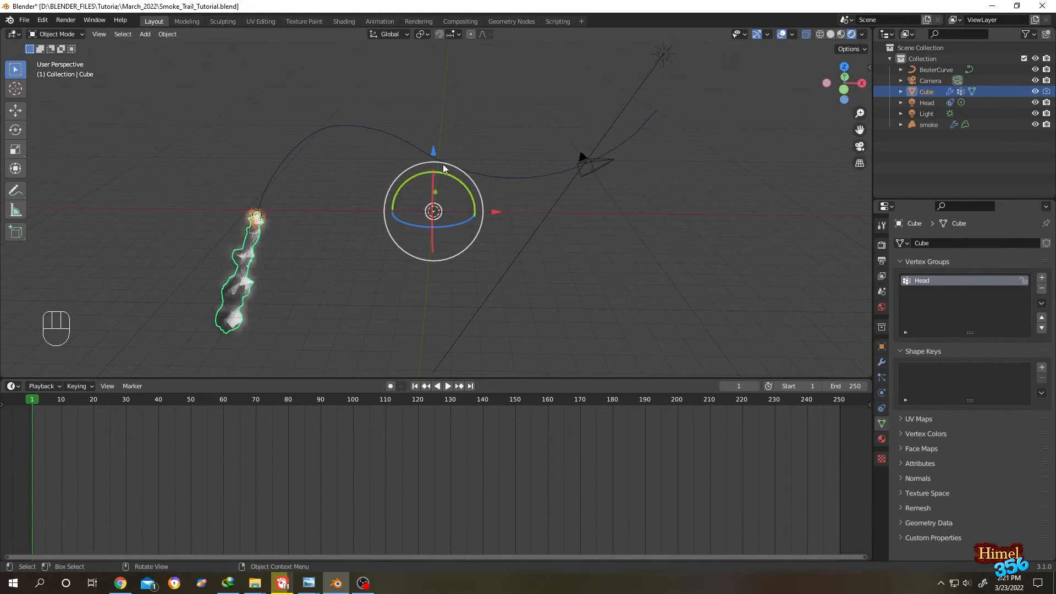
{"action": "key", "text": "i"}
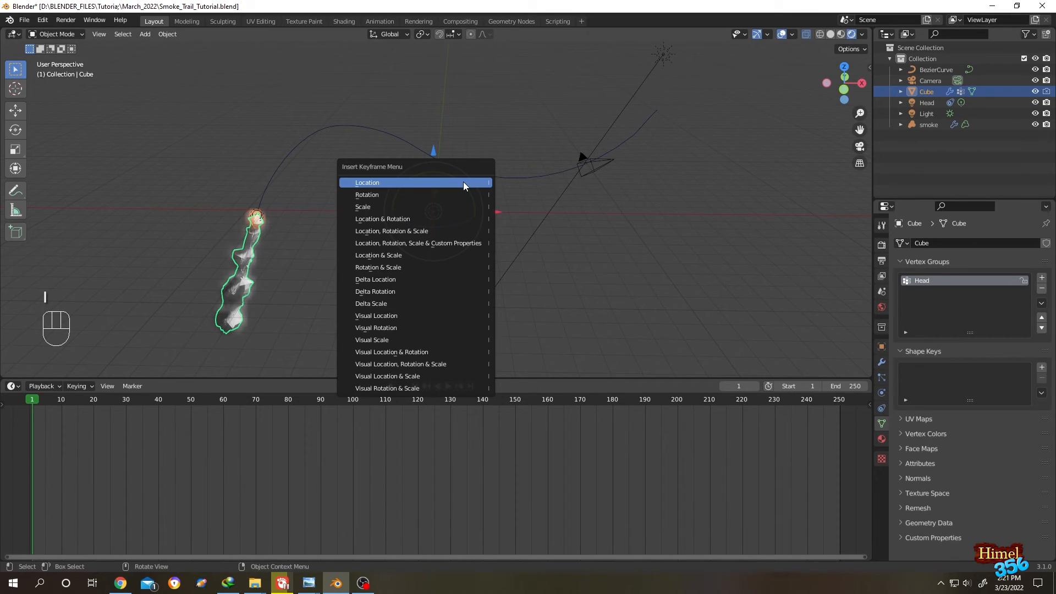
{"action": "left_click", "coordinate": [446, 182]}
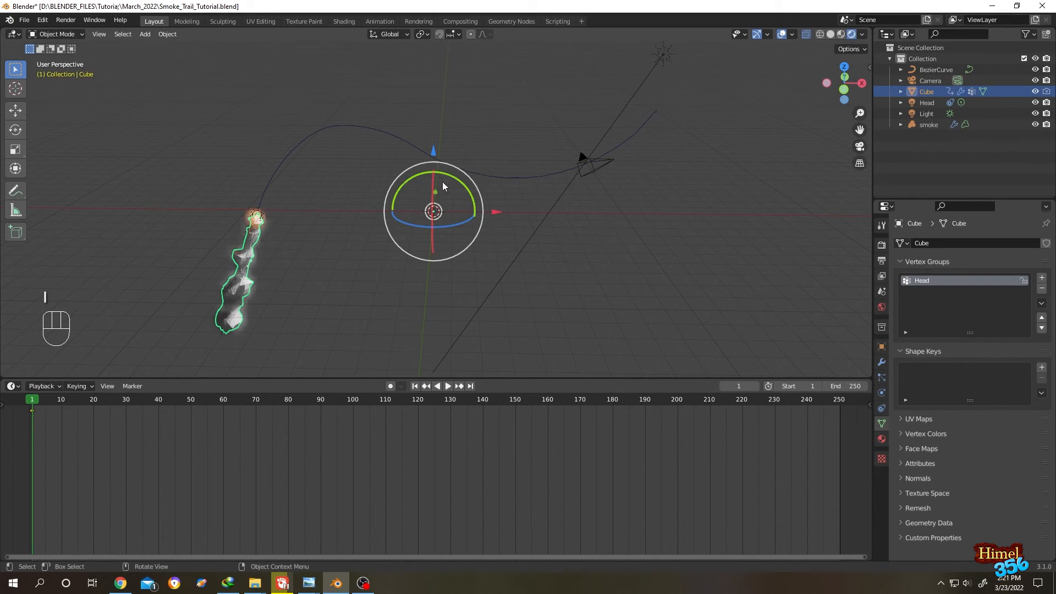
Step: At frame 120, move Cube about -35.5 m along global Z past the curve's far end and insert a Location keyframe
{"action": "left_click_drag", "start_coordinate": [159, 401], "coordinate": [420, 405]}
{"action": "left_click_drag", "start_coordinate": [434, 153], "coordinate": [733, 268]}
{"action": "key", "text": "i"}
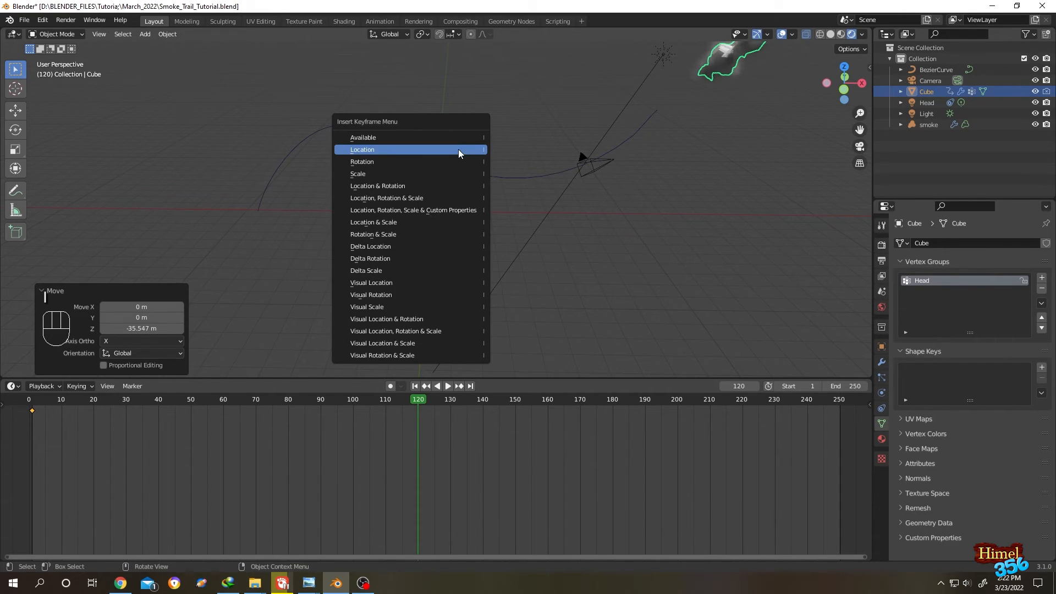
{"action": "left_click", "coordinate": [458, 150]}
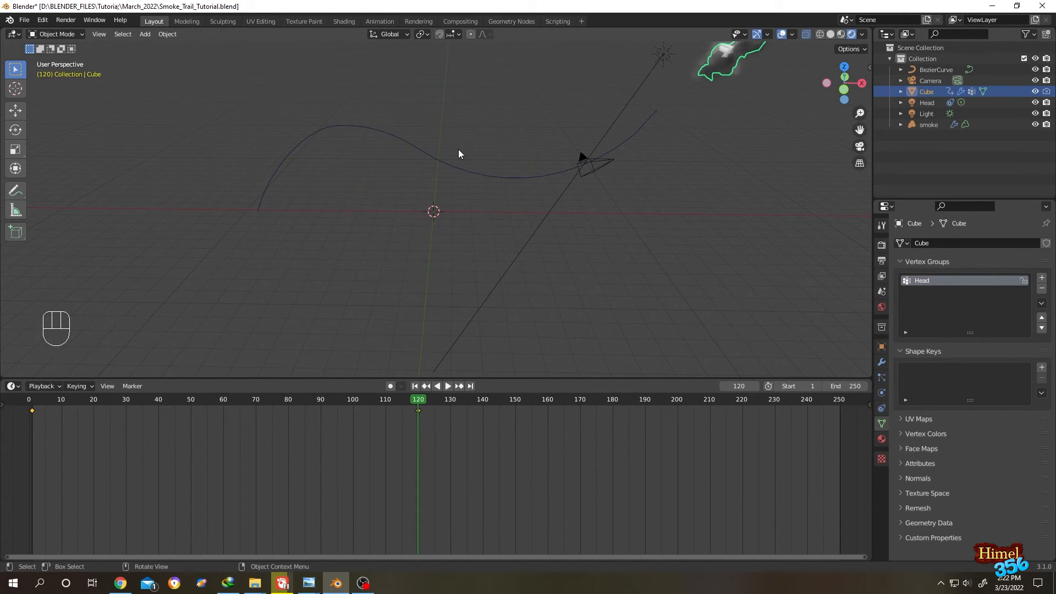
Step: Hide Cube in the viewport and set the animation's end frame to 120
{"action": "key", "text": "h"}
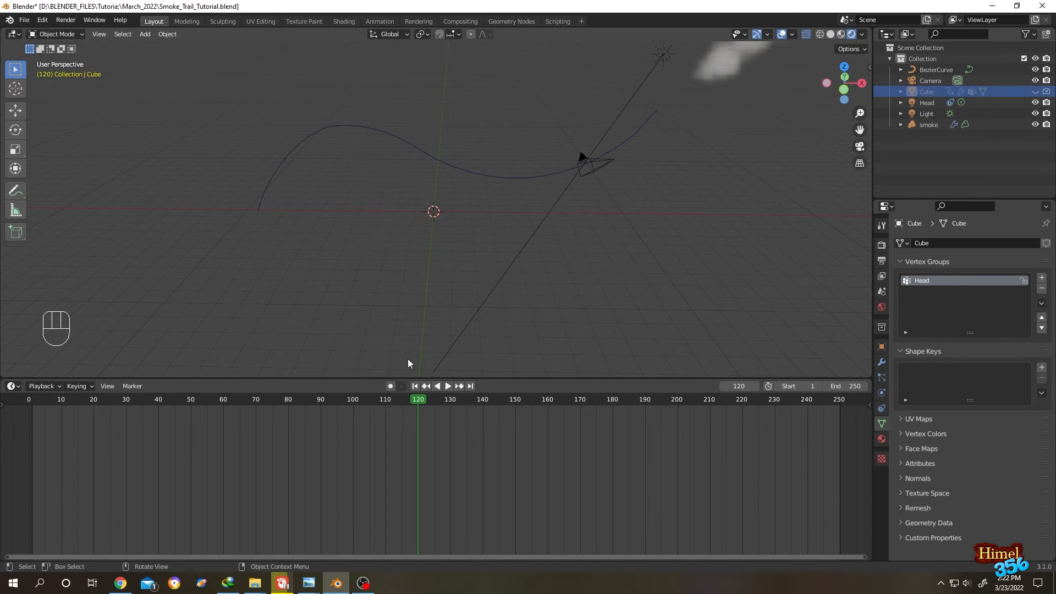
{"action": "left_click_drag", "start_coordinate": [852, 386], "coordinate": [852, 387]}
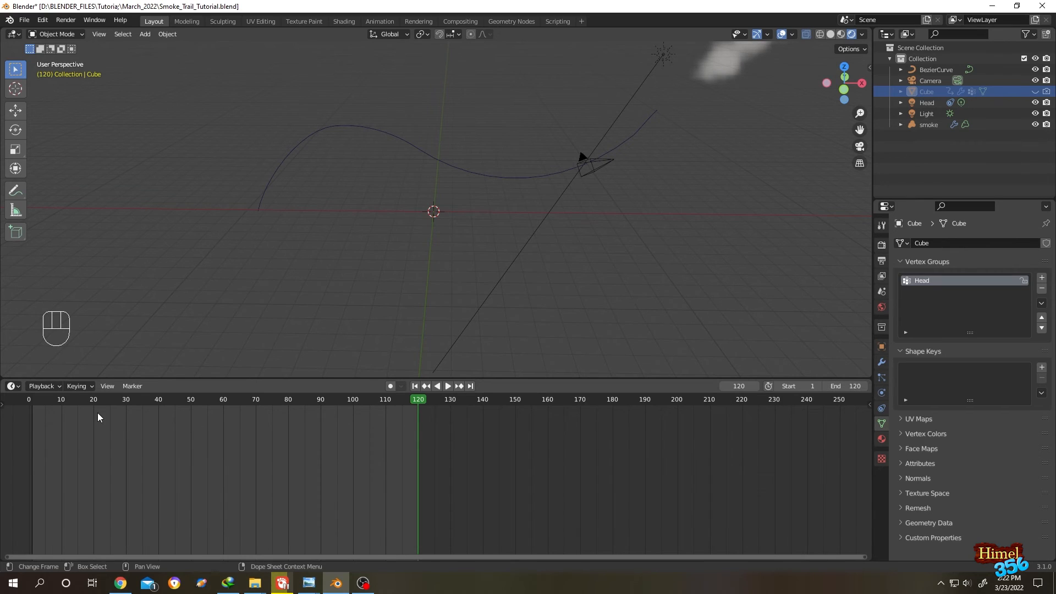
Step: Play back the smoke trail animation, stop it, and scrub the timeline to frame 62
{"action": "key", "text": "space"}
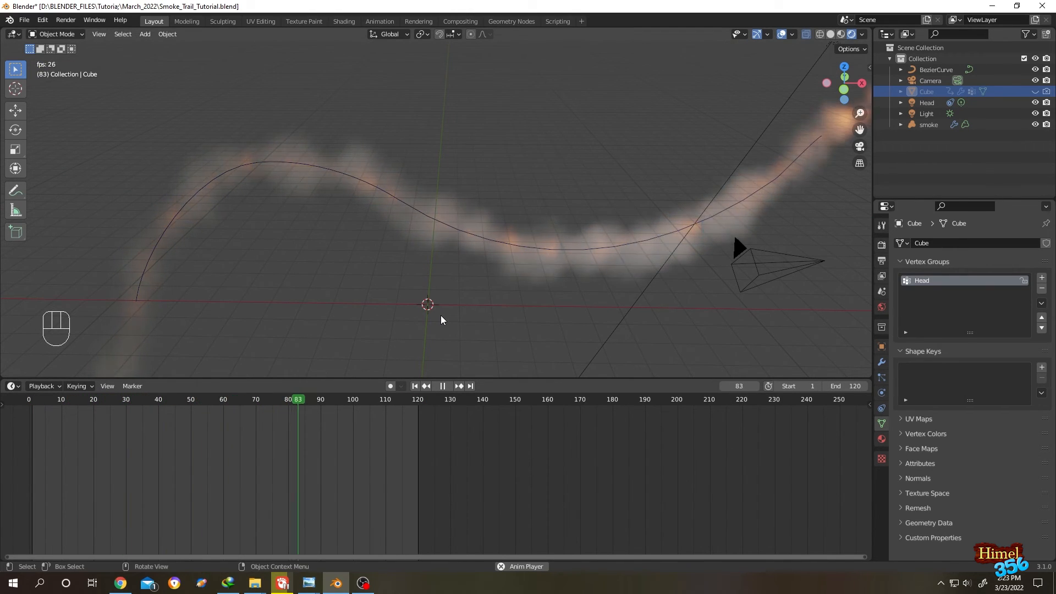
{"action": "key", "text": "space"}
{"action": "left_click", "coordinate": [106, 455]}
{"action": "left_click_drag", "start_coordinate": [106, 456], "coordinate": [231, 466]}
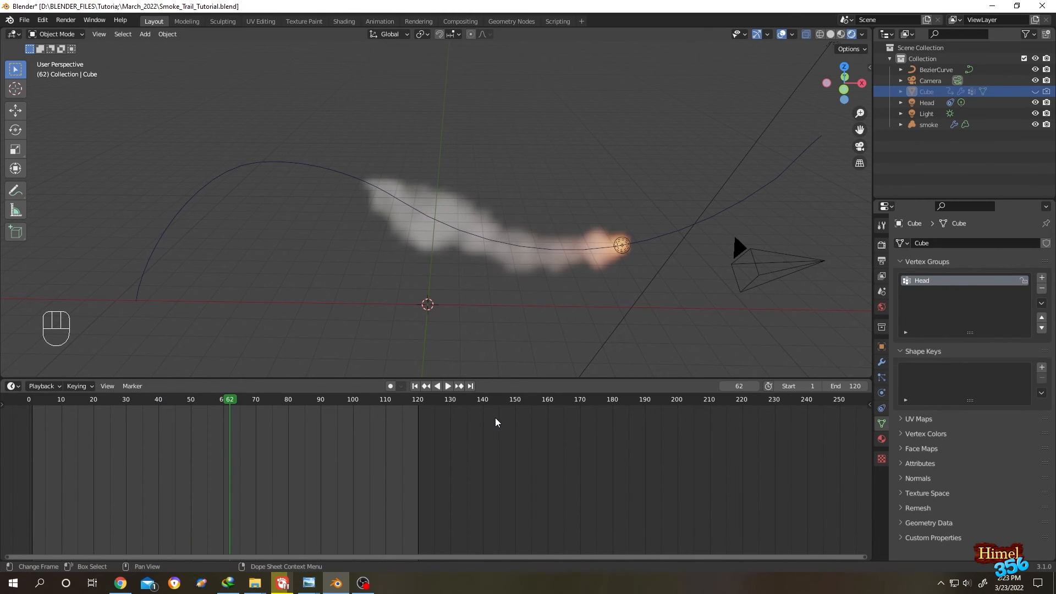
Step: Switch the render engine to Cycles and set the viewport max samples to 32
{"action": "left_click", "coordinate": [882, 244]}
{"action": "left_click", "coordinate": [985, 249]}
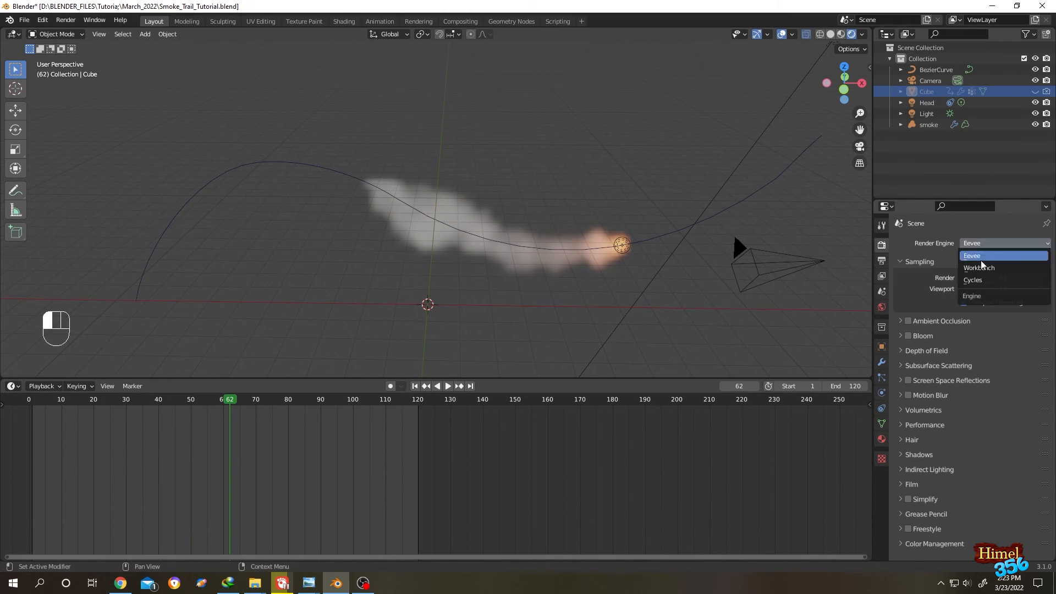
{"action": "left_click", "coordinate": [985, 278]}
{"action": "double_click", "coordinate": [1005, 345]}
{"action": "type", "text": "32"}
{"action": "key", "text": "Return"}
Step: Set the render max samples to 128 and the Cycles device to GPU Compute
{"action": "double_click", "coordinate": [1005, 417]}
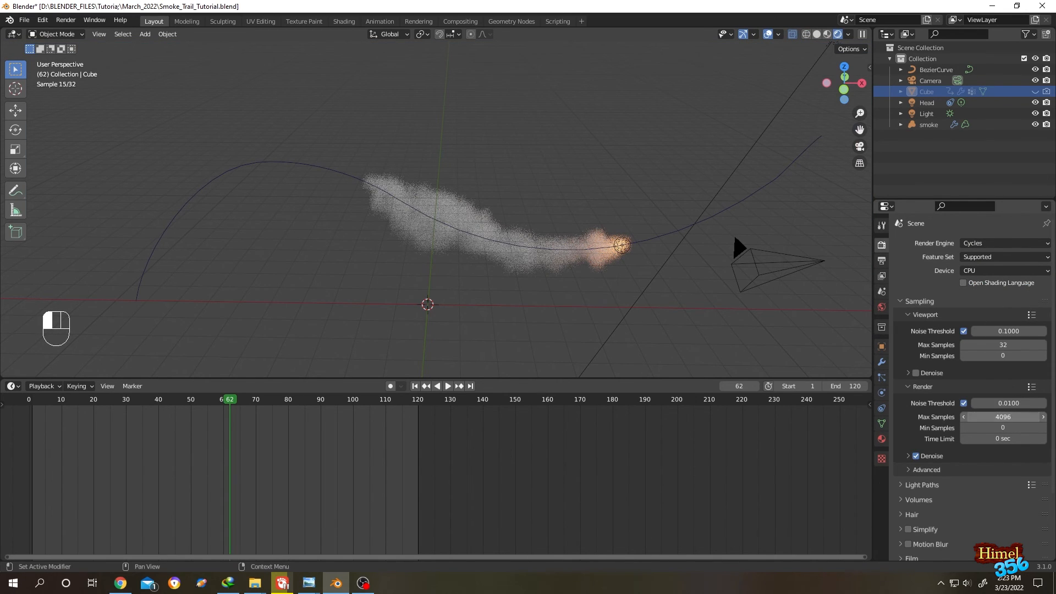
{"action": "type", "text": "128"}
{"action": "key", "text": "Return"}
{"action": "left_click", "coordinate": [979, 271]}
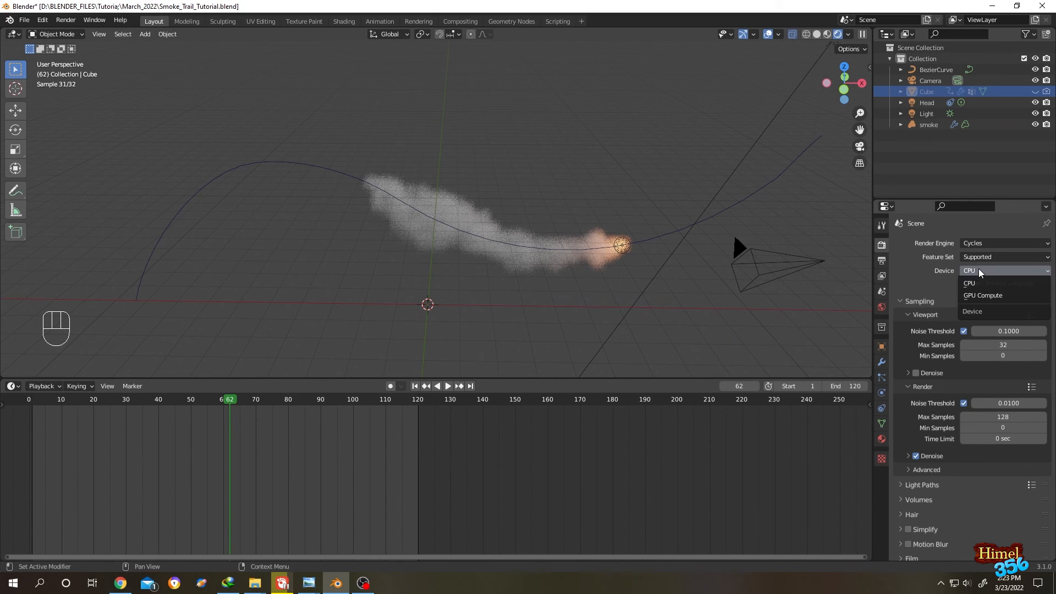
{"action": "left_click", "coordinate": [981, 296]}
Step: Check the smoke trail at frame 52 and play the animation from near its start in the rendered viewport
{"action": "left_click", "coordinate": [200, 405]}
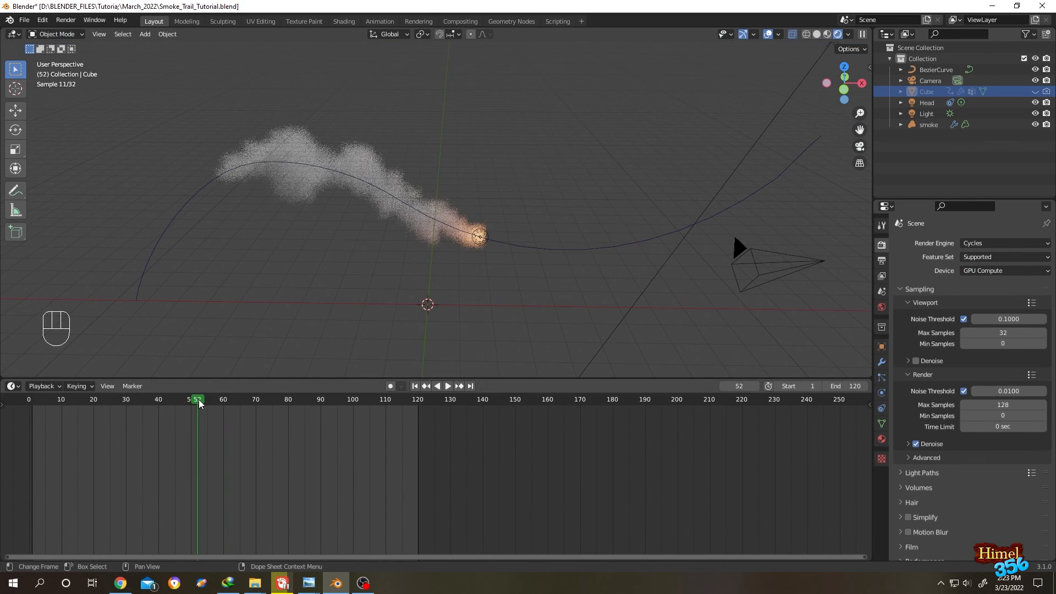
{"action": "left_click", "coordinate": [55, 404]}
{"action": "key", "text": "space"}
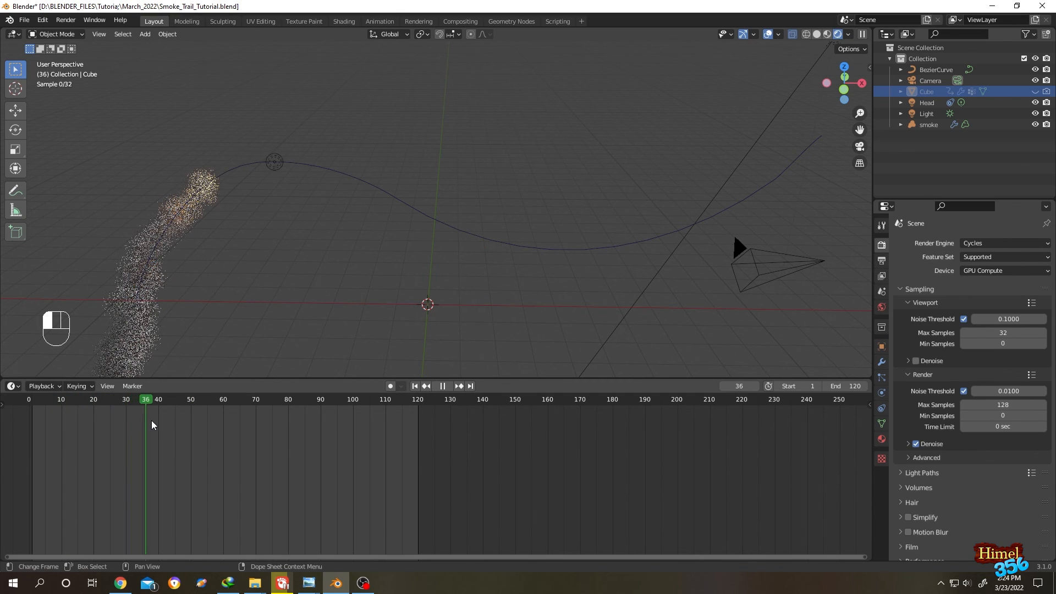
{"action": "left_click", "coordinate": [139, 457]}
{"action": "key", "text": "space"}
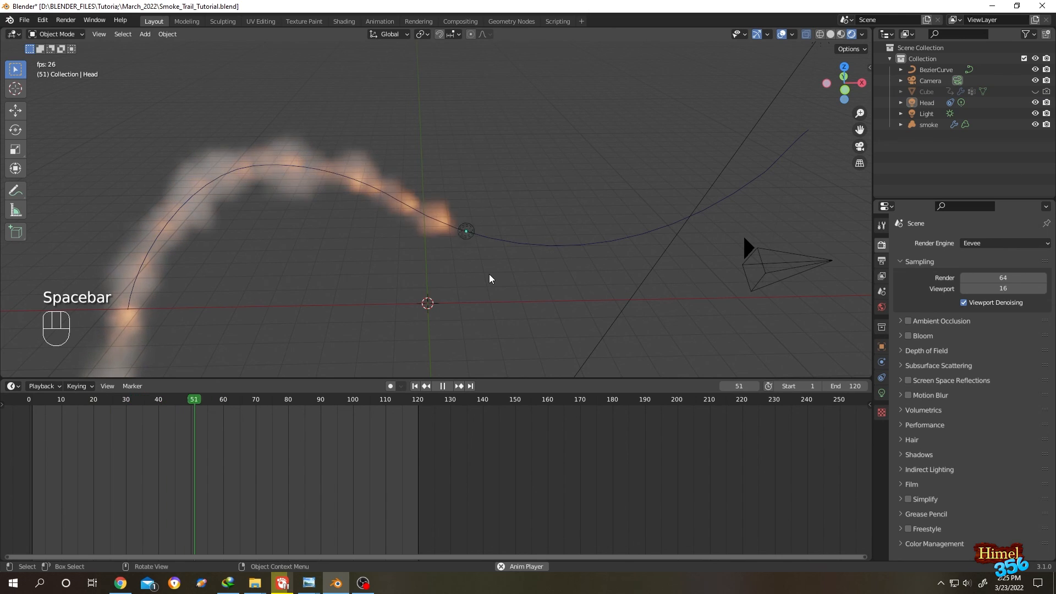